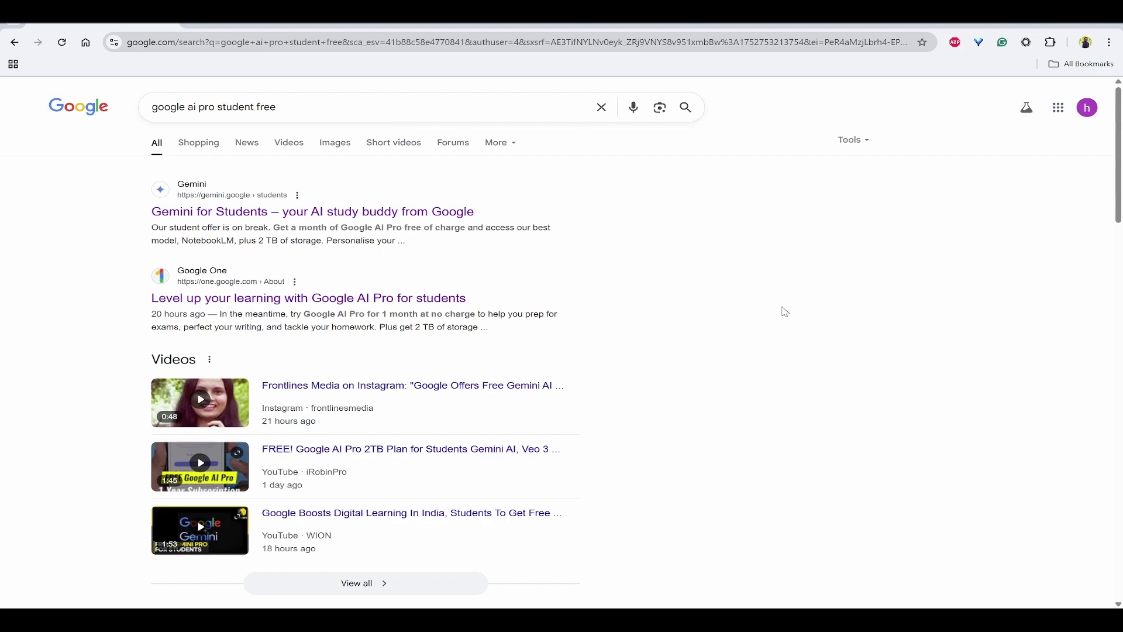
Open the Gemini for Students result and review its one-year student upgrade headline.
click(248, 221)
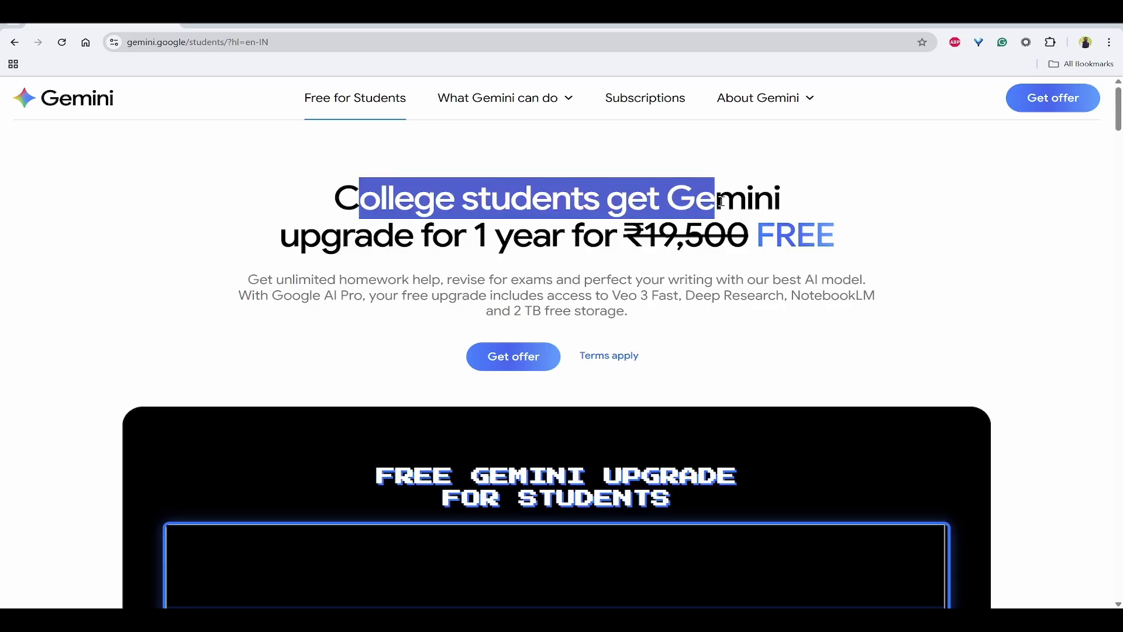
drag(348, 202, 795, 209)
click(302, 236)
drag(303, 236, 582, 238)
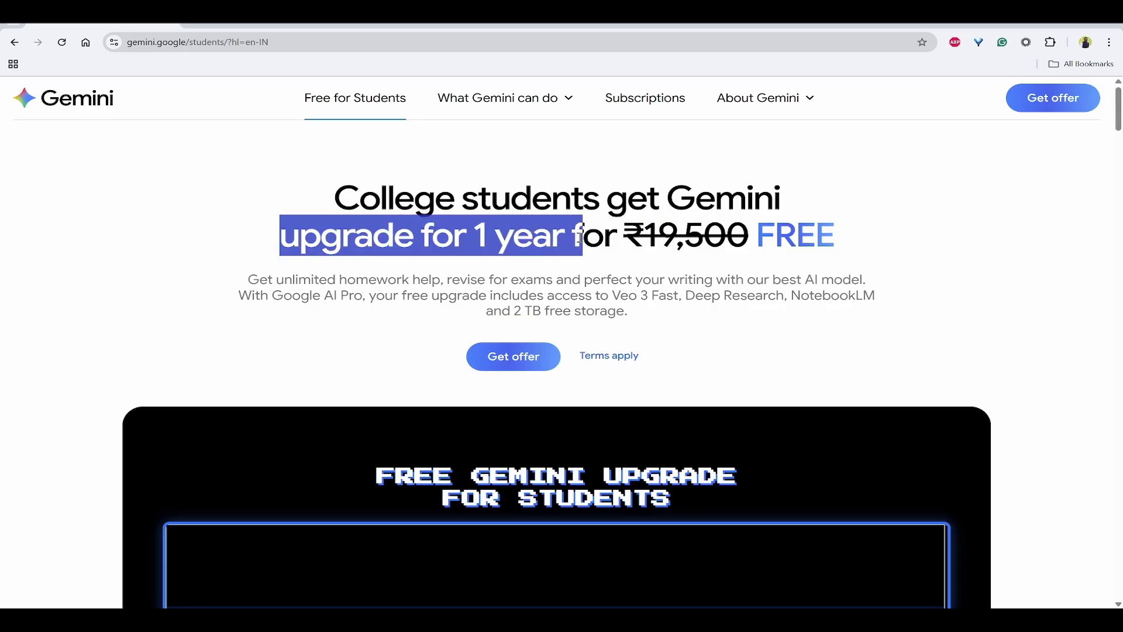
click(654, 244)
Get the student offer and note its ₹0 for 12 months price.
click(536, 362)
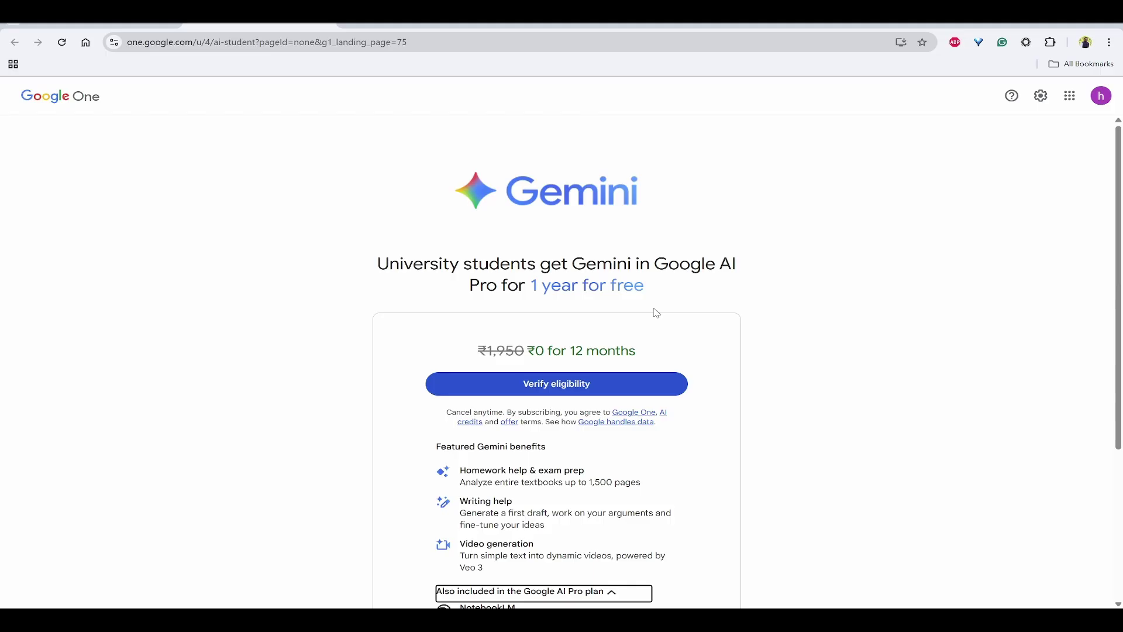
scroll(654, 313, down, 2)
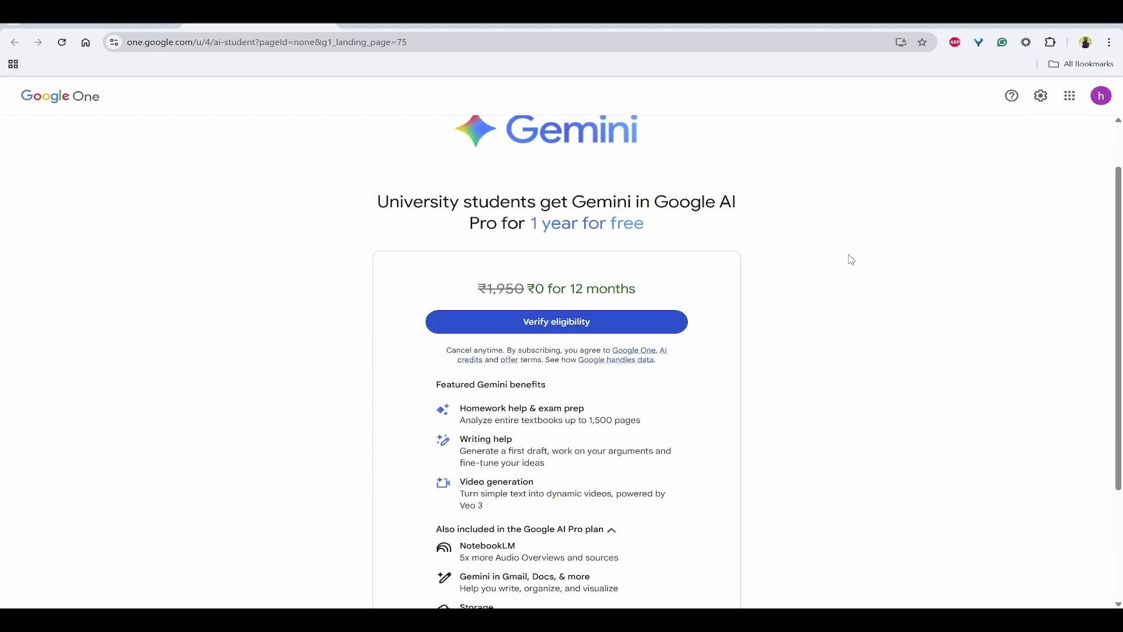
drag(534, 231, 672, 232)
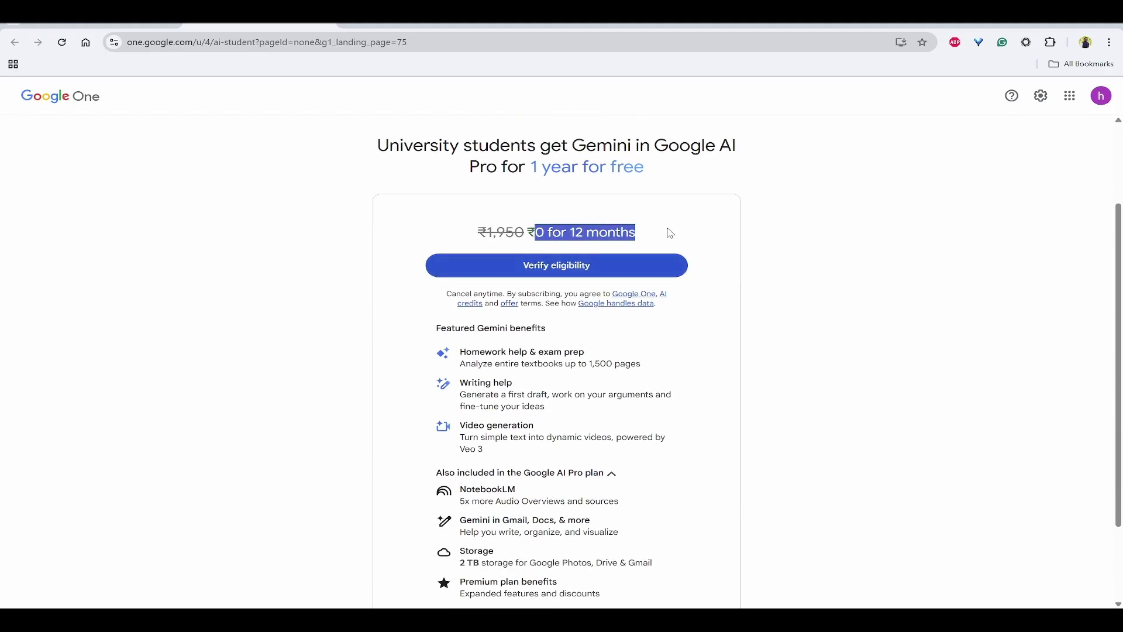
click(708, 242)
scroll(708, 243, down, 1)
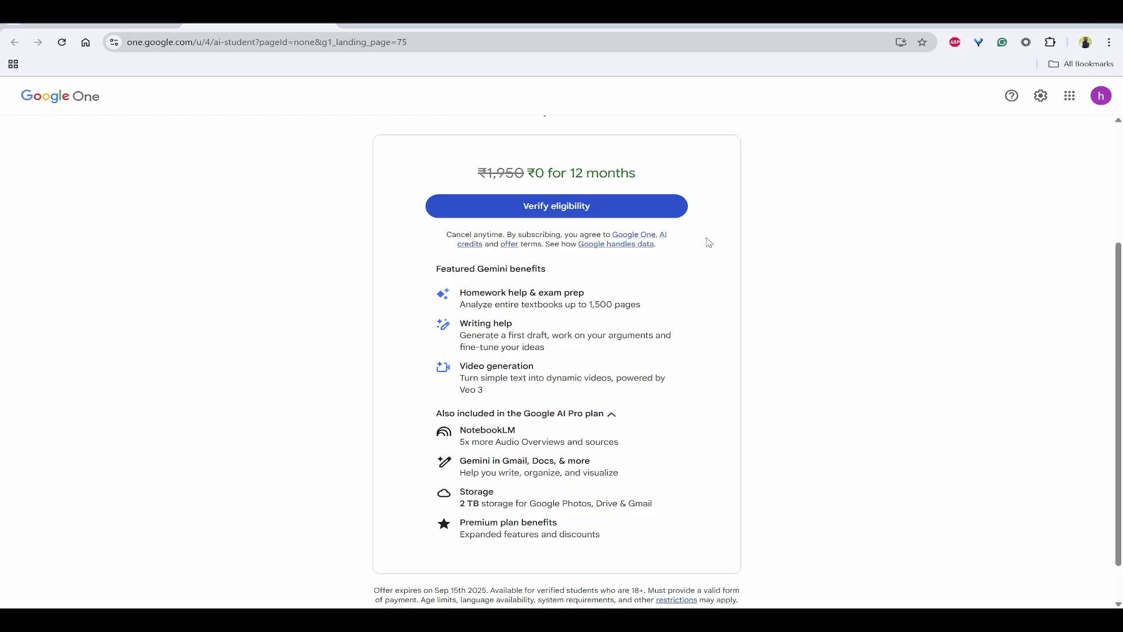
scroll(711, 254, down, 1)
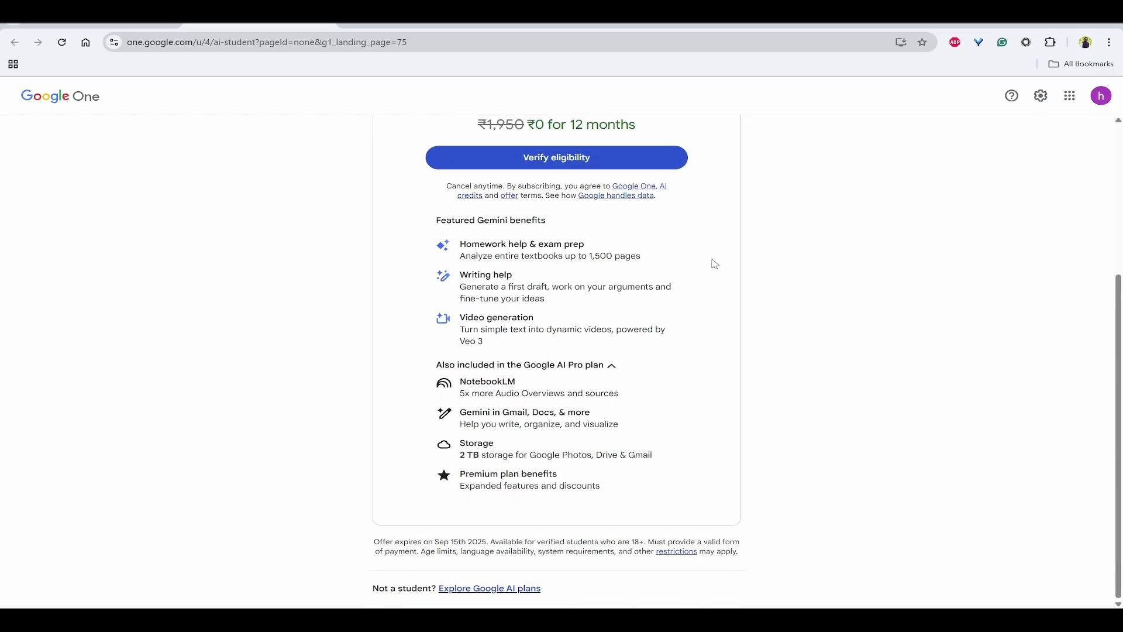
Review the Gemini benefits: homework help and exam prep, writing help, and video generation.
double_click(492, 220)
click(496, 247)
drag(468, 246, 612, 254)
click(678, 255)
drag(540, 279, 453, 277)
click(570, 299)
drag(562, 330, 618, 332)
drag(490, 349, 434, 347)
click(592, 344)
Review the NotebookLM and Audio Overviews benefits and the 2 TB storage for Photos and Gmail.
mouse_move(528, 386)
mouse_down()
mouse_move(449, 386)
mouse_move(641, 402)
mouse_up()
click(500, 395)
click(633, 408)
drag(463, 455, 545, 455)
double_click(570, 455)
click(604, 455)
double_click(640, 455)
click(477, 517)
mouse_move(374, 542)
mouse_down()
mouse_move(501, 545)
mouse_move(491, 547)
mouse_up()
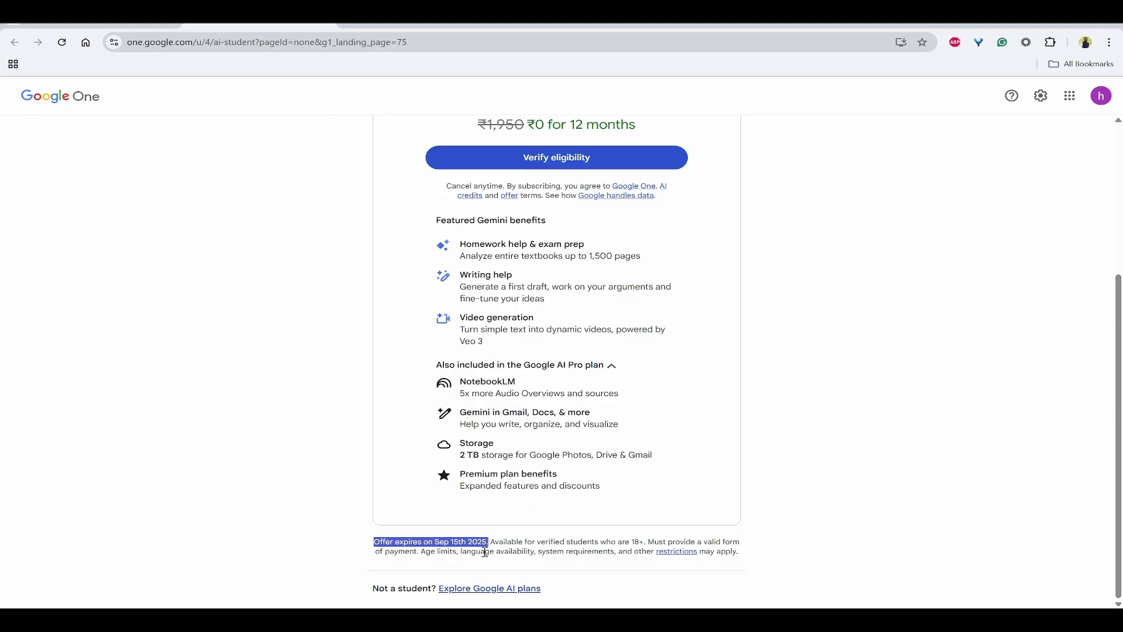
click(498, 562)
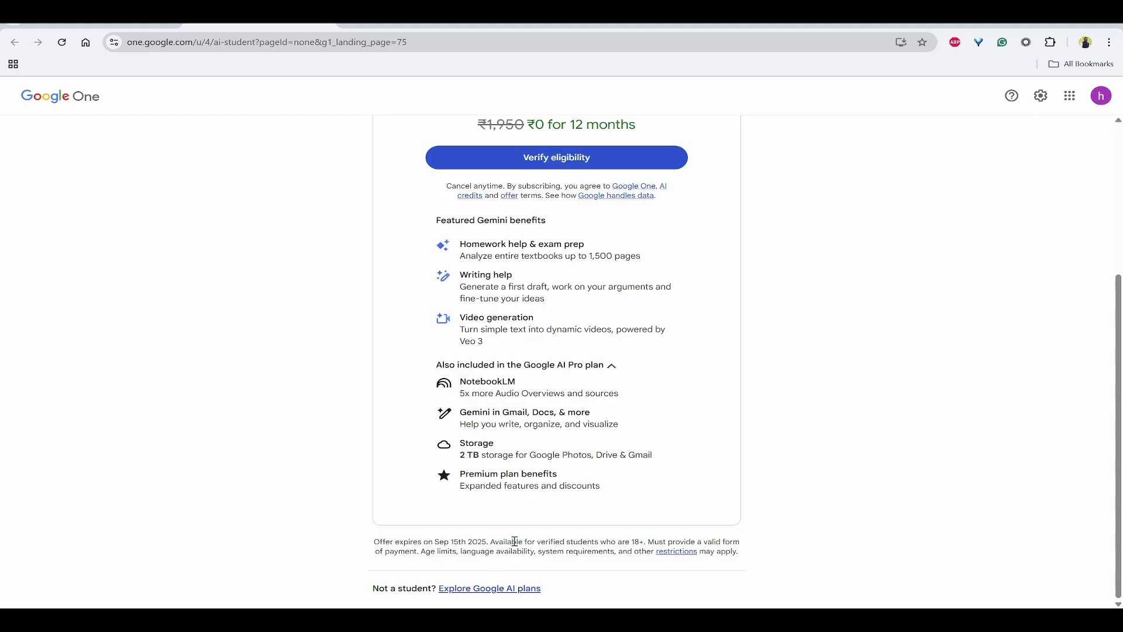
drag(500, 542, 637, 540)
click(638, 541)
double_click(557, 542)
click(581, 542)
triple_click(581, 542)
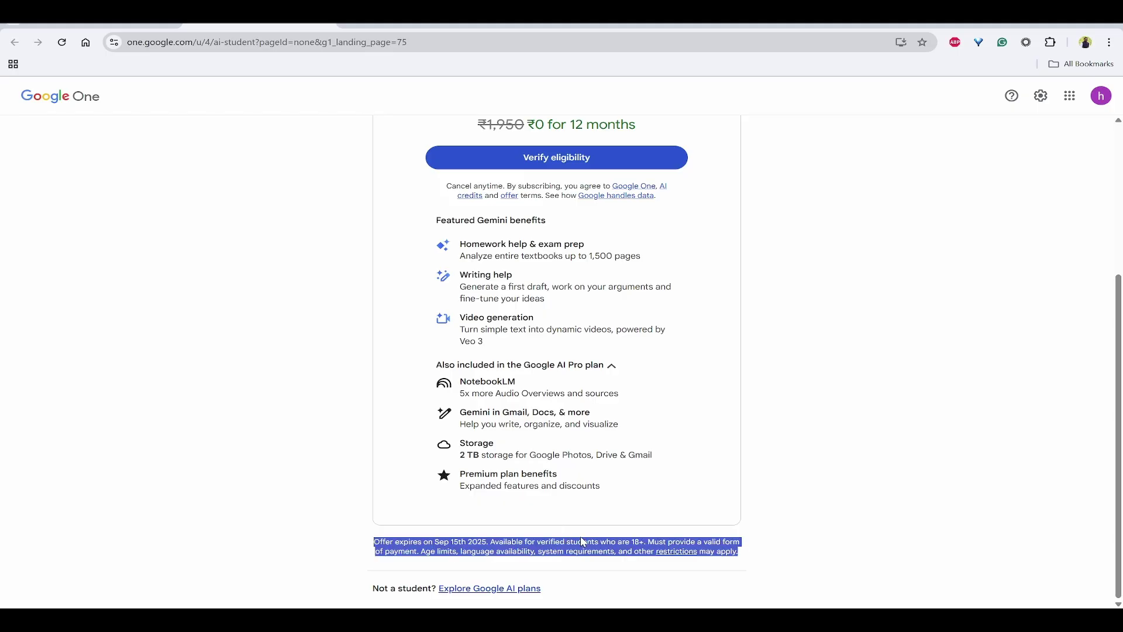
click(592, 542)
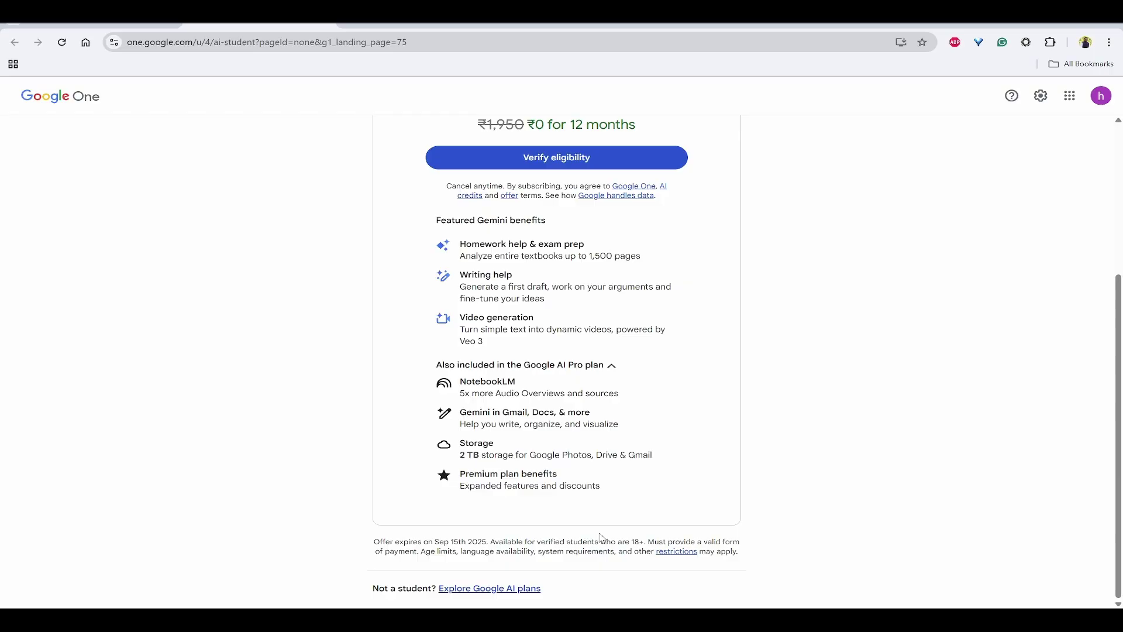
mouse_move(648, 539)
mouse_down()
mouse_move(747, 550)
mouse_move(427, 564)
mouse_up()
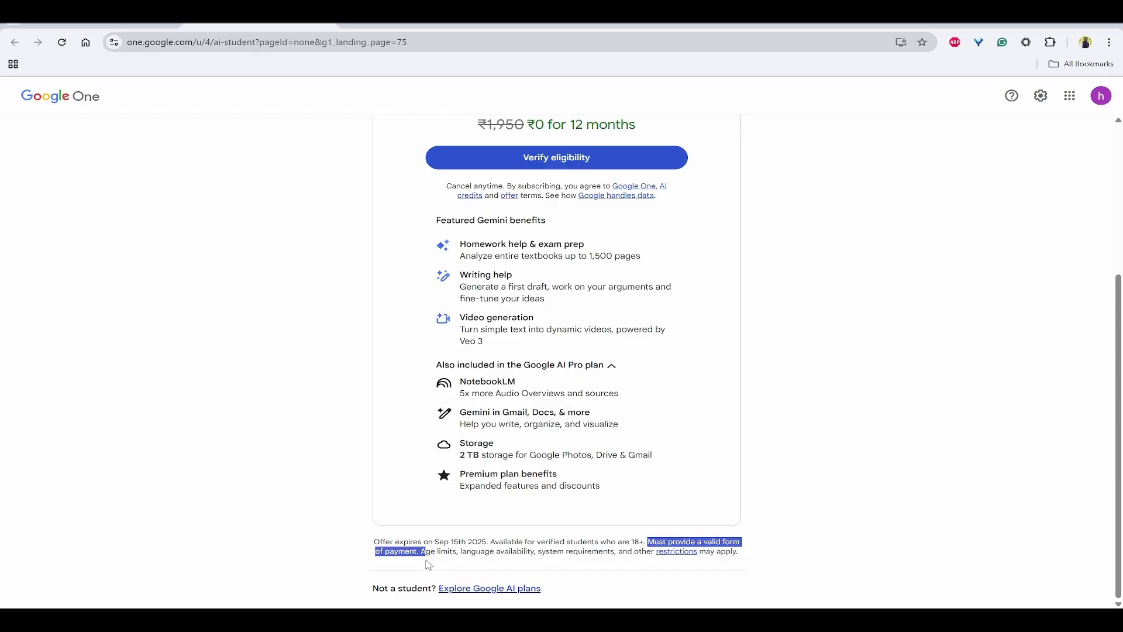
click(325, 550)
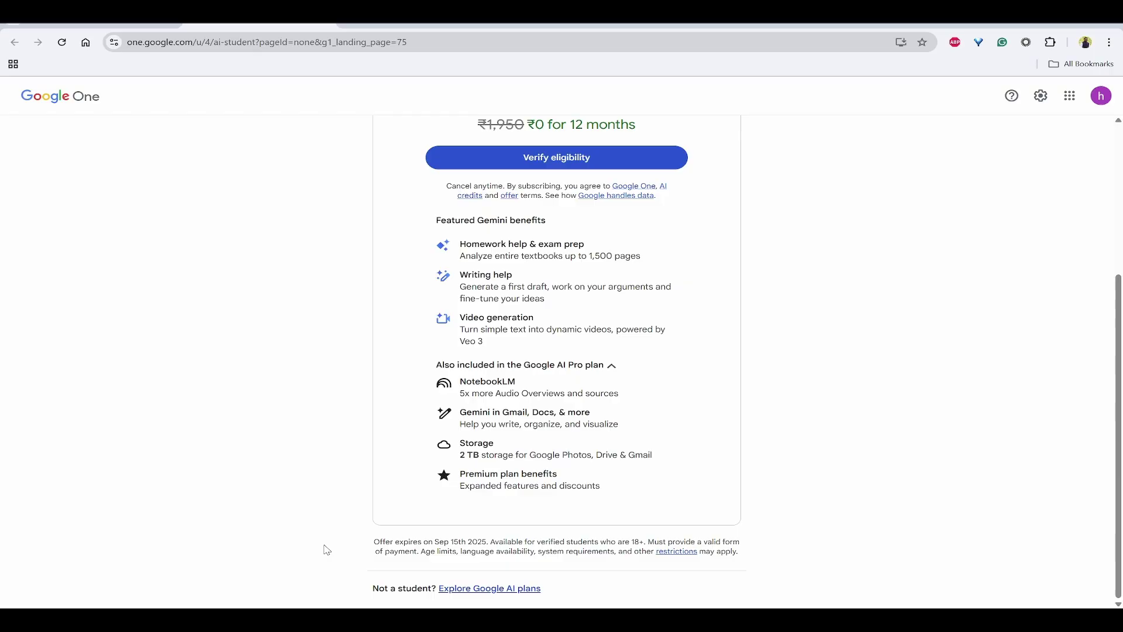
scroll(349, 426, up, 1)
scroll(348, 426, up, 2)
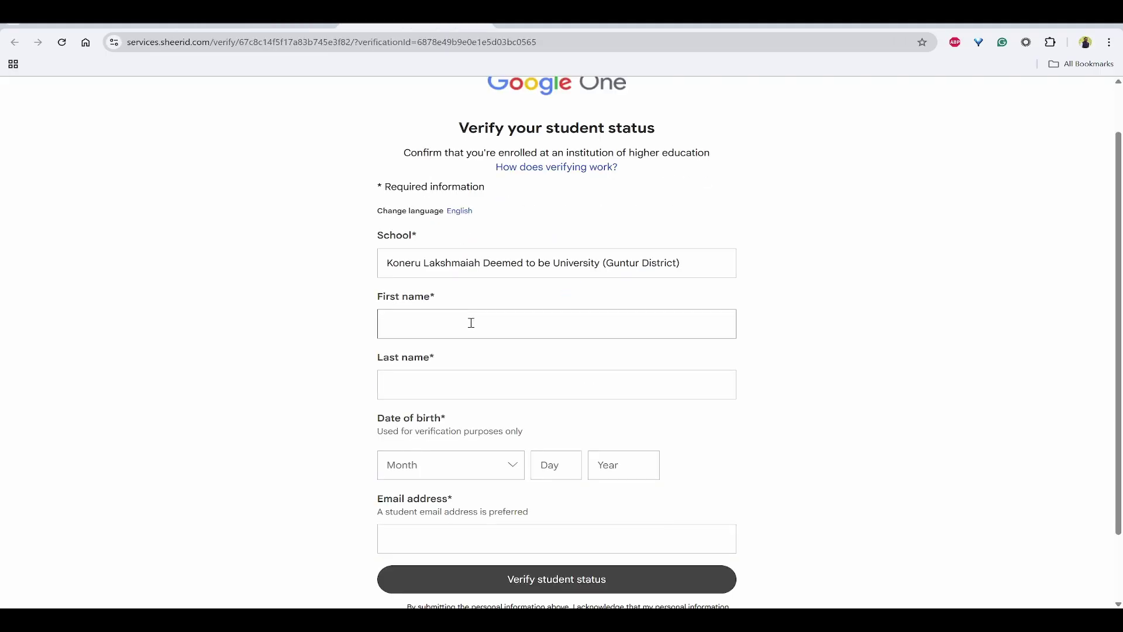
text(Hariharnath)
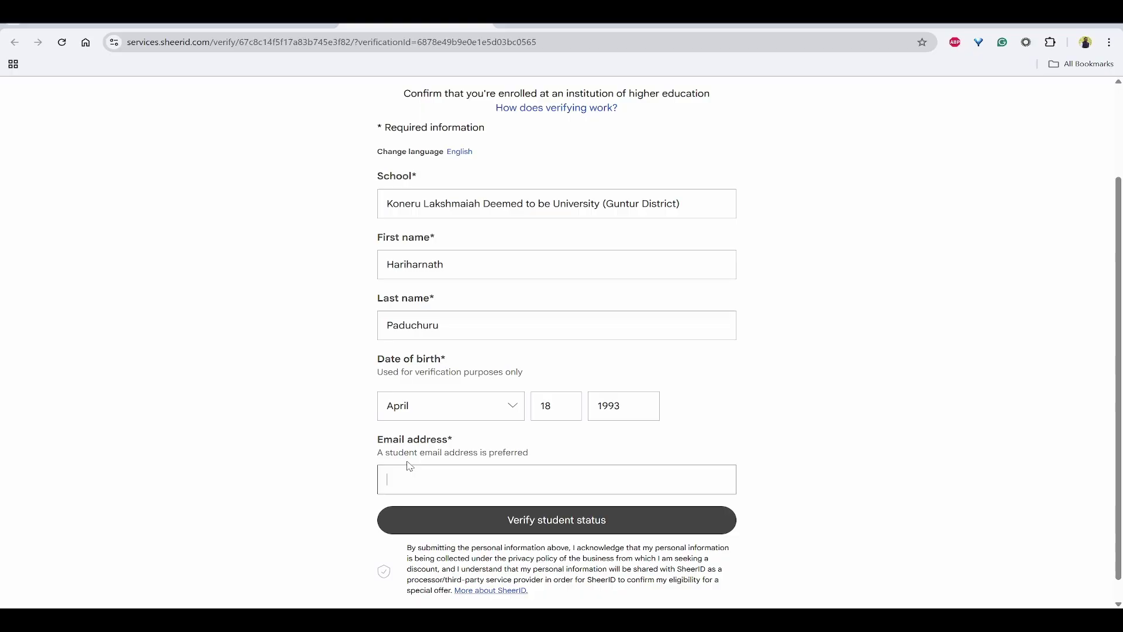
Enter the university student email in the SheerID form's Email address field.
drag(384, 444, 467, 444)
click(488, 458)
click(455, 488)
scroll(569, 501, down, 1)
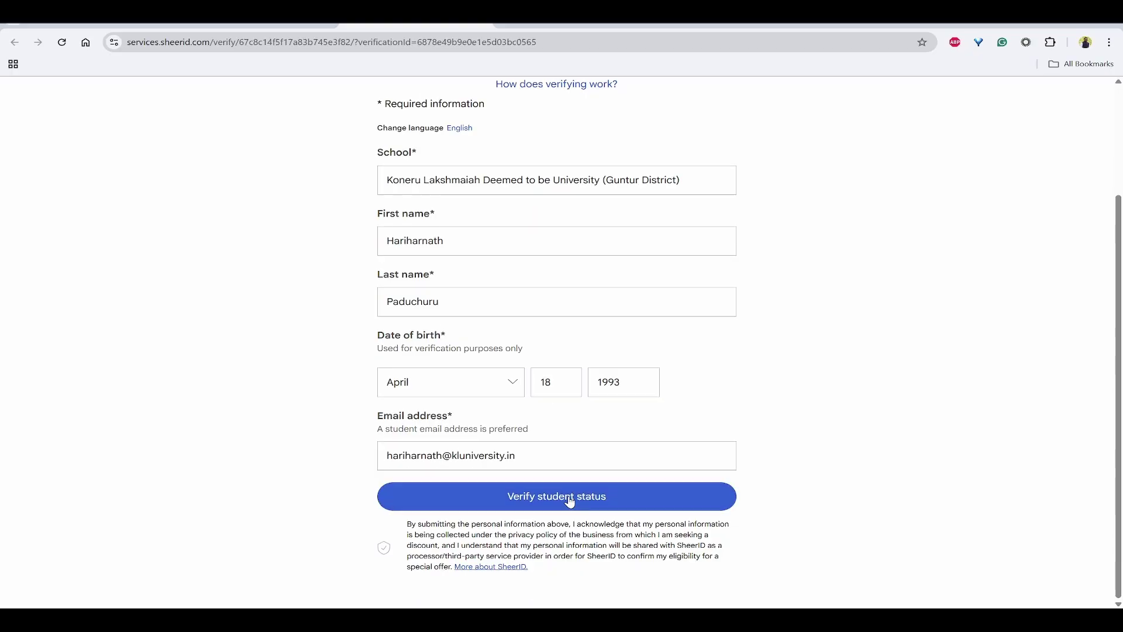
double_click(181, 48)
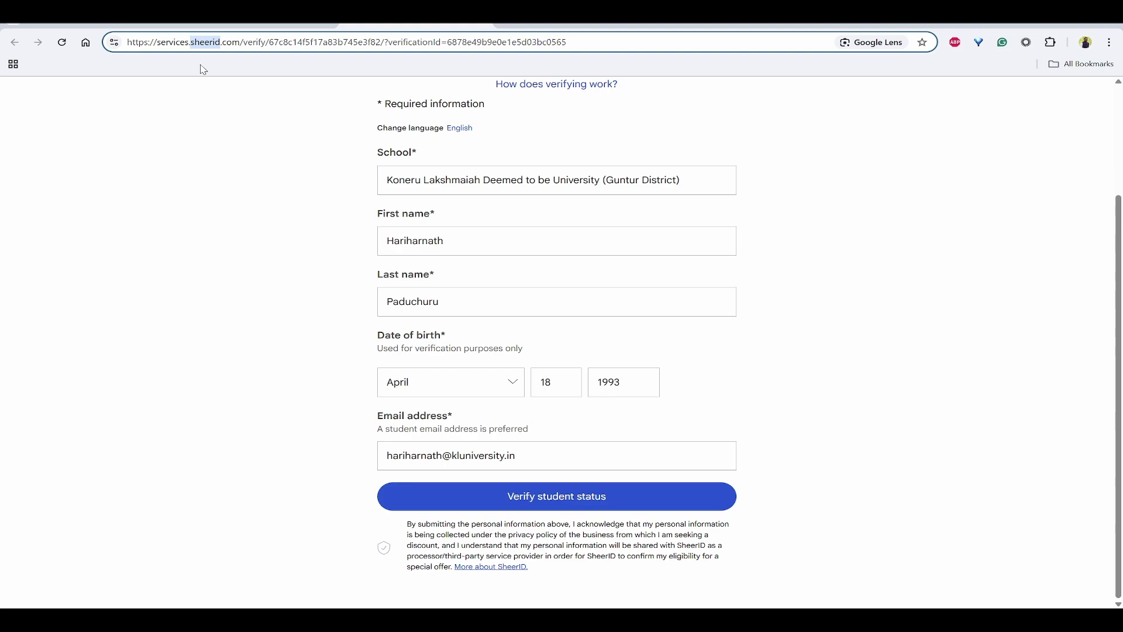
click(207, 143)
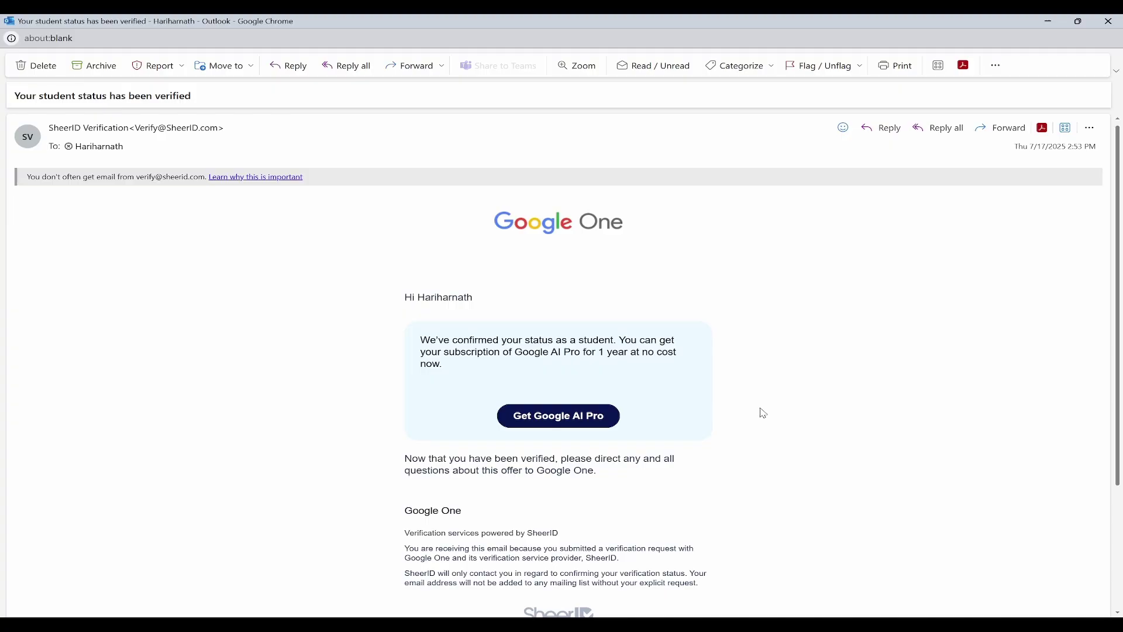
Open the SheerID 'Your student status has been verified' email and review its subject.
drag(54, 94, 194, 97)
click(207, 100)
drag(15, 97, 279, 102)
click(160, 362)
drag(82, 99, 219, 135)
click(231, 439)
scroll(622, 312, down, 1)
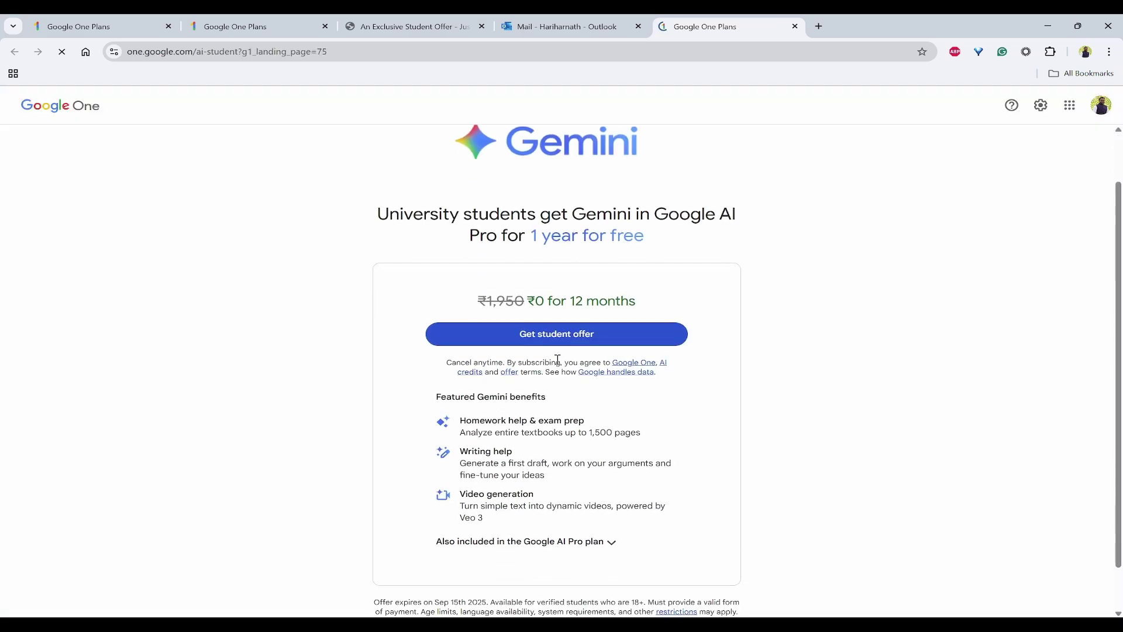
Claim the student offer and review the 12-month free trial, then ₹1,950.00 from Jul 17, 2026.
click(556, 343)
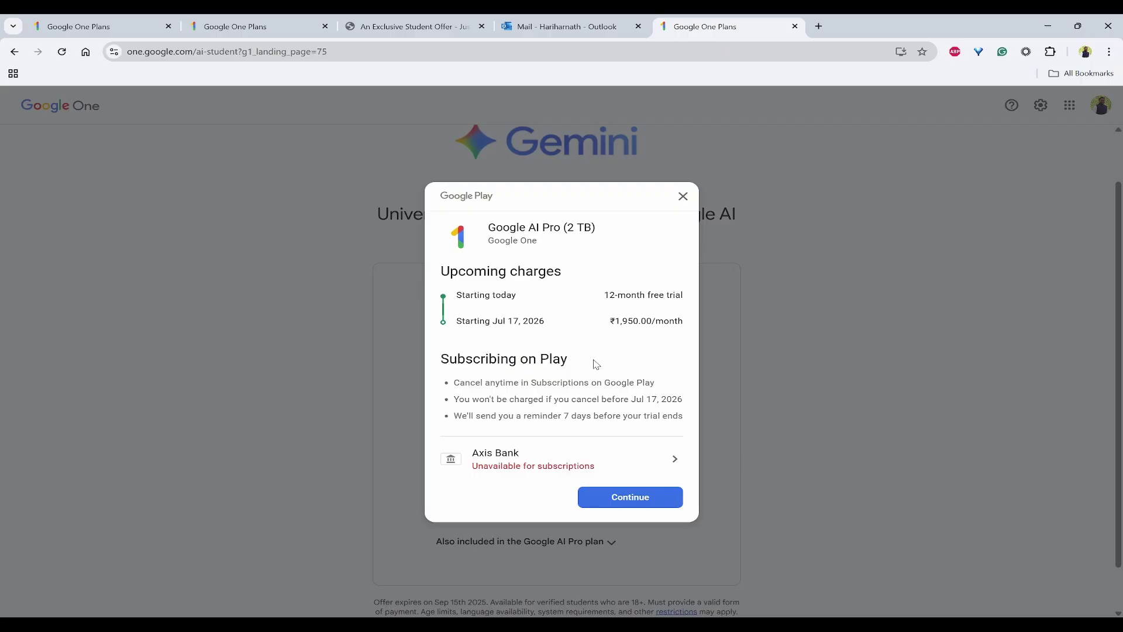
drag(454, 297, 556, 303)
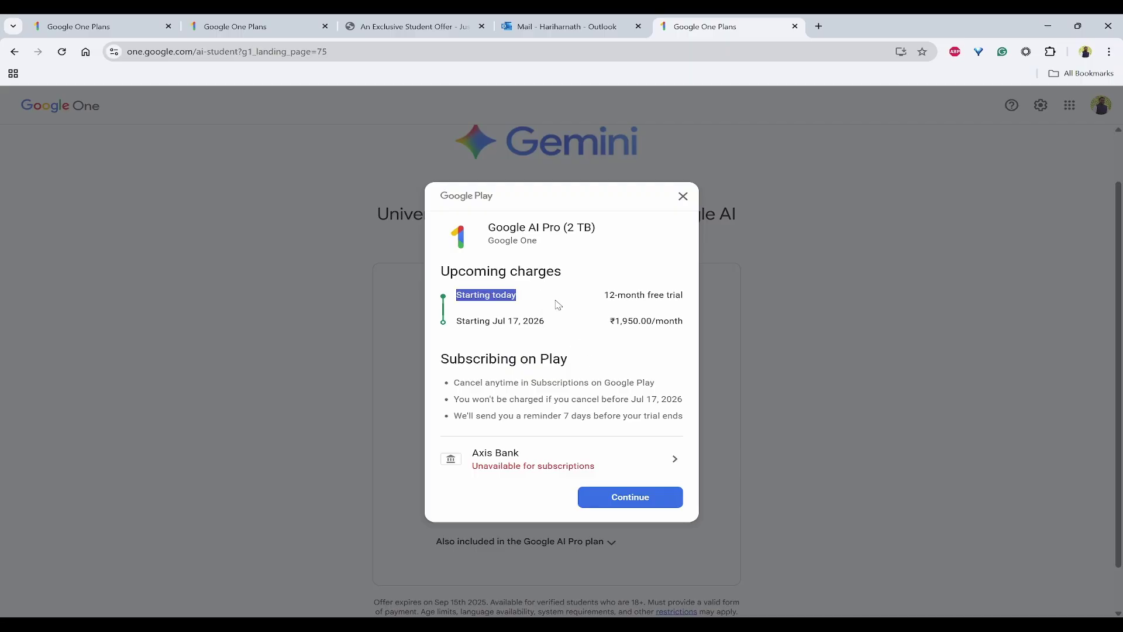
click(555, 304)
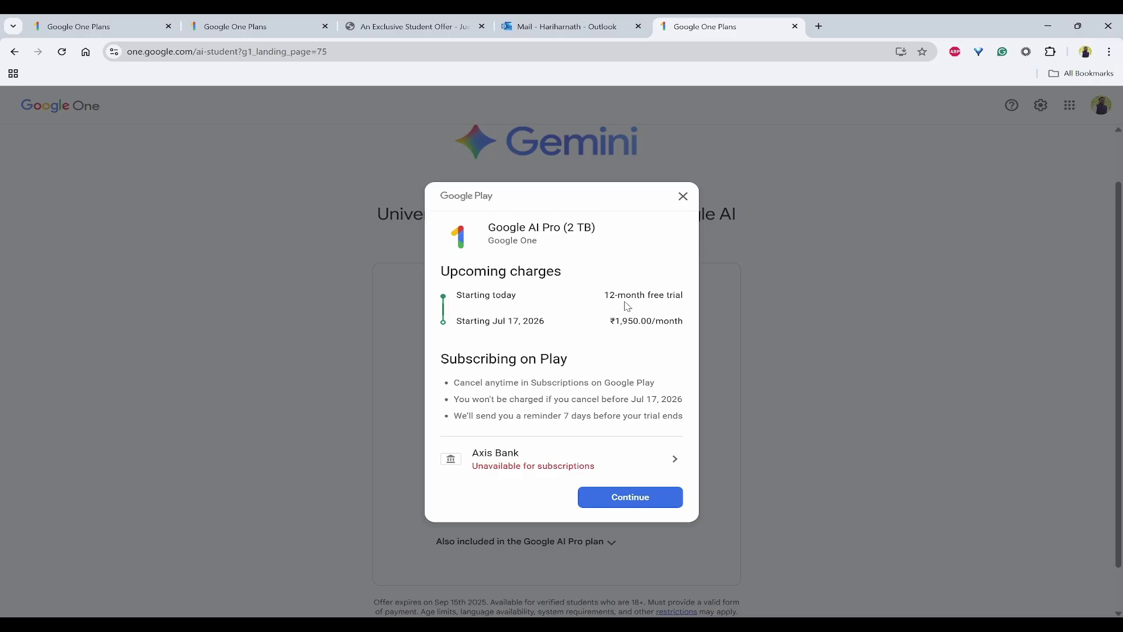
drag(691, 302, 588, 301)
click(501, 338)
drag(493, 322, 568, 335)
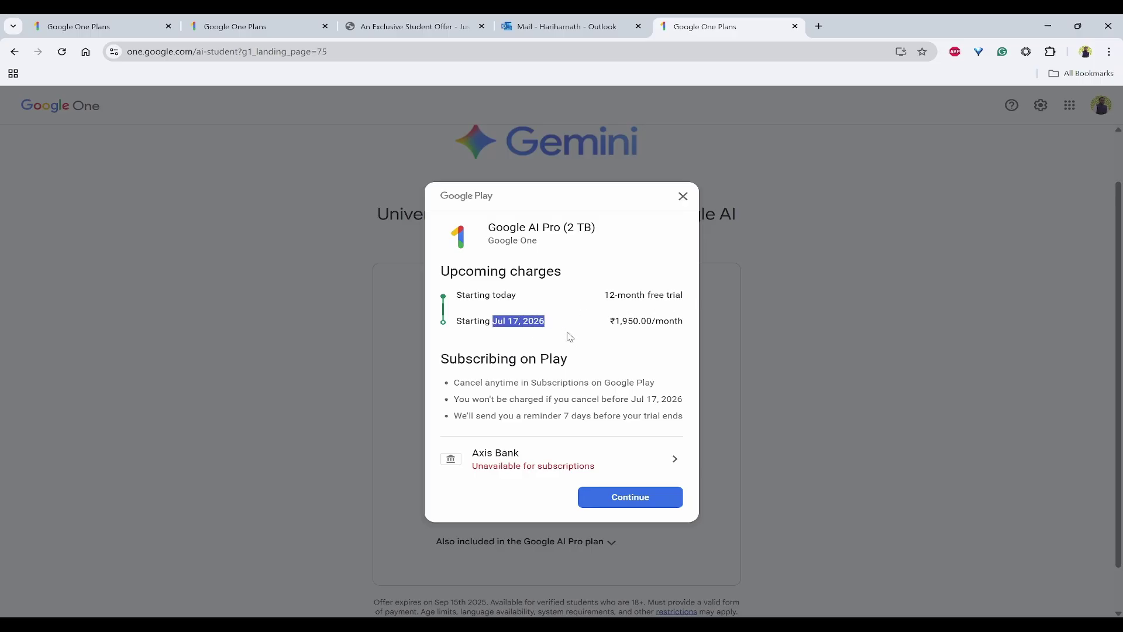
click(623, 333)
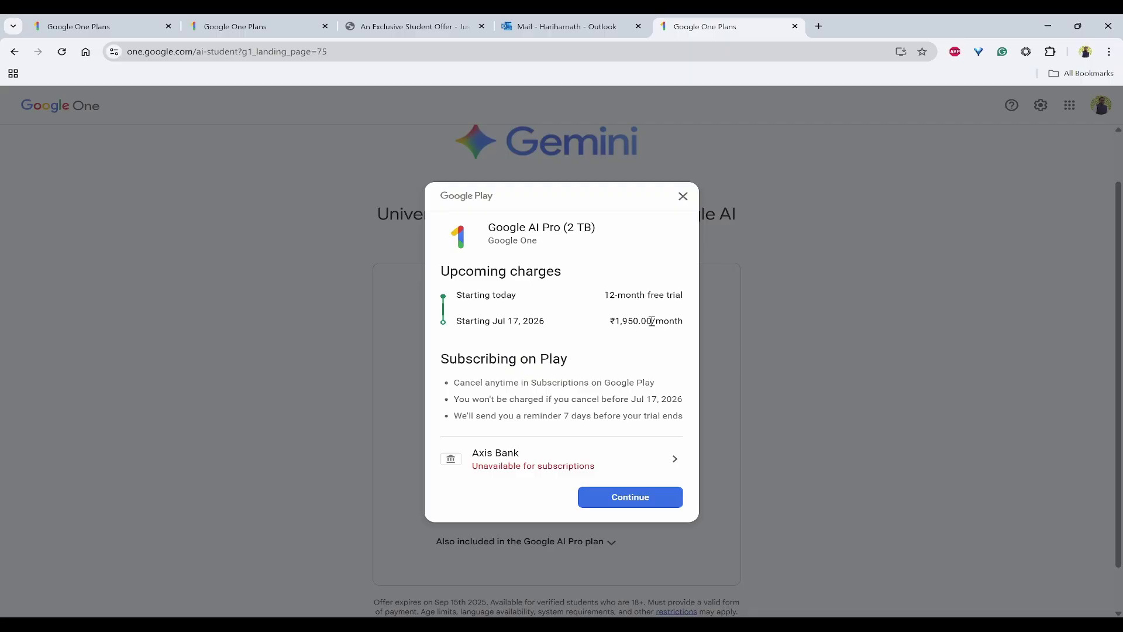
drag(651, 321, 603, 327)
click(683, 323)
drag(683, 324, 515, 337)
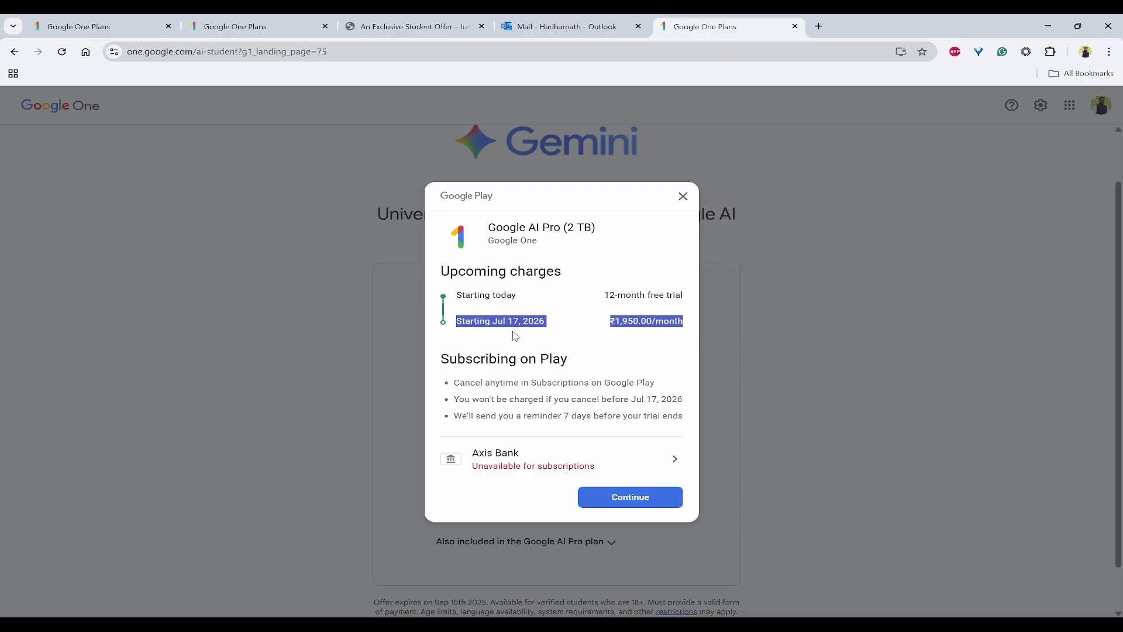
click(545, 340)
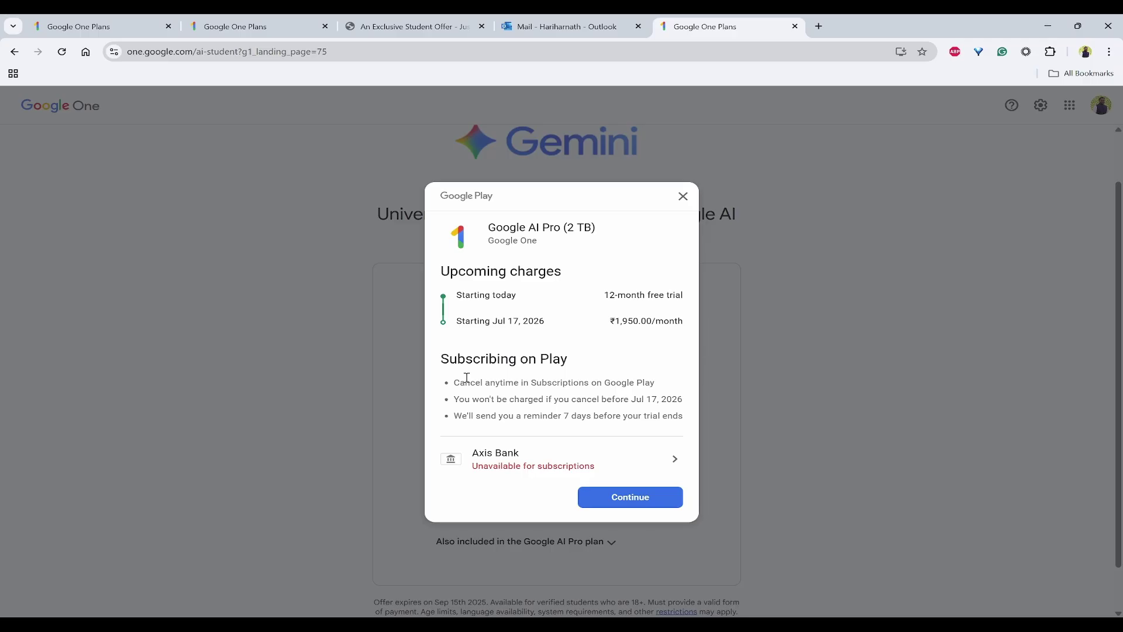
Review the cancellation and trial-end reminder terms, then continue to payment methods.
drag(467, 379, 682, 400)
click(561, 386)
click(685, 401)
drag(456, 417, 660, 429)
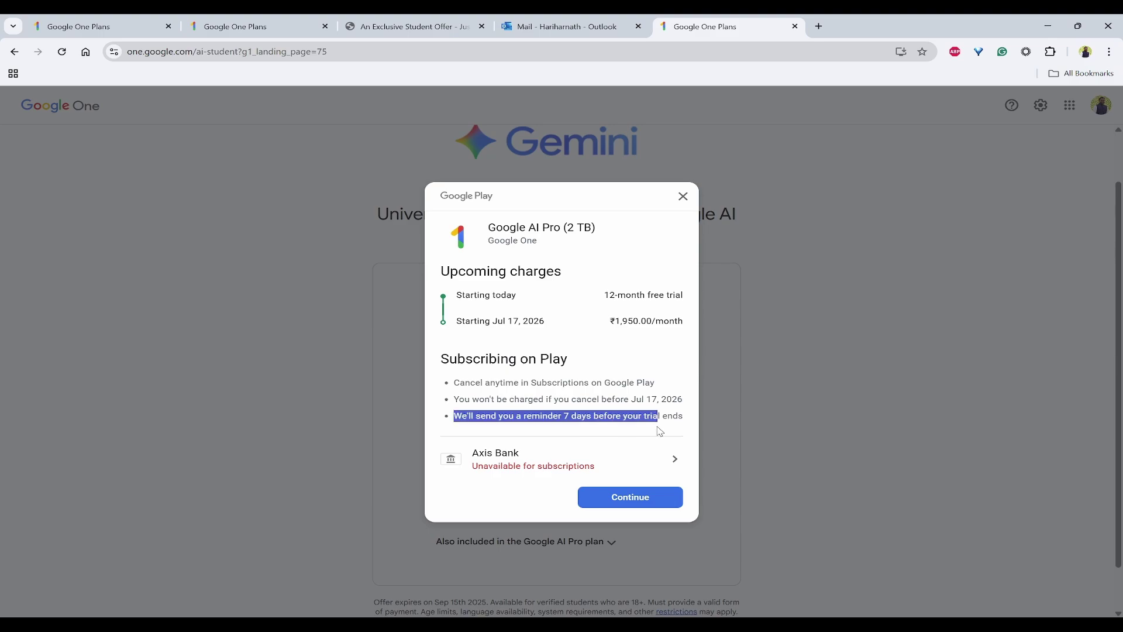
click(568, 427)
drag(568, 418, 695, 424)
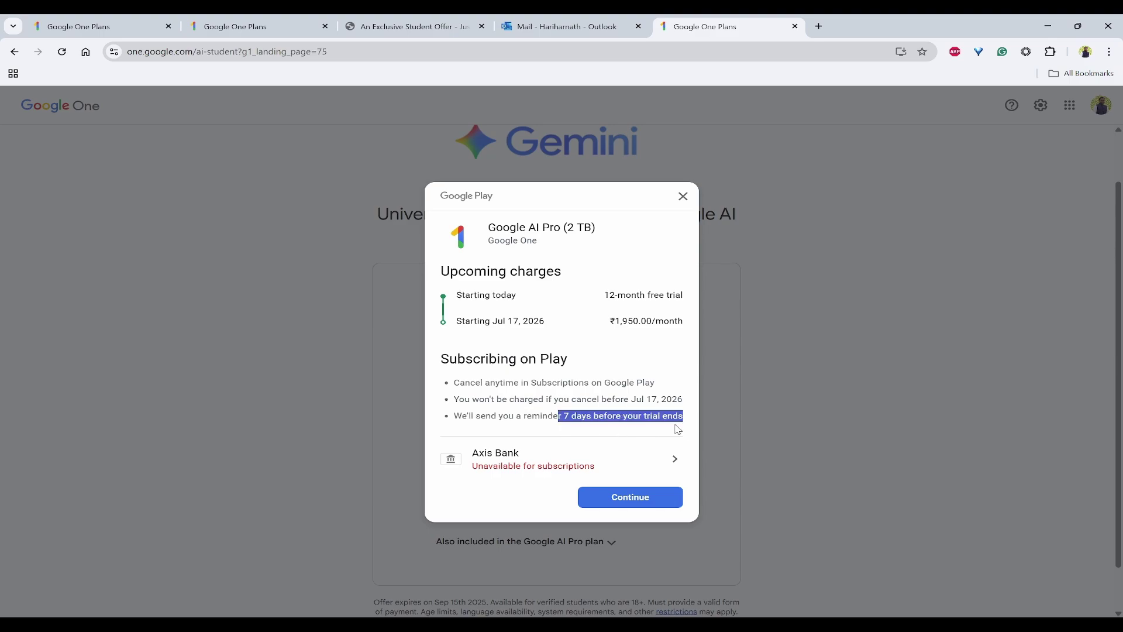
click(638, 414)
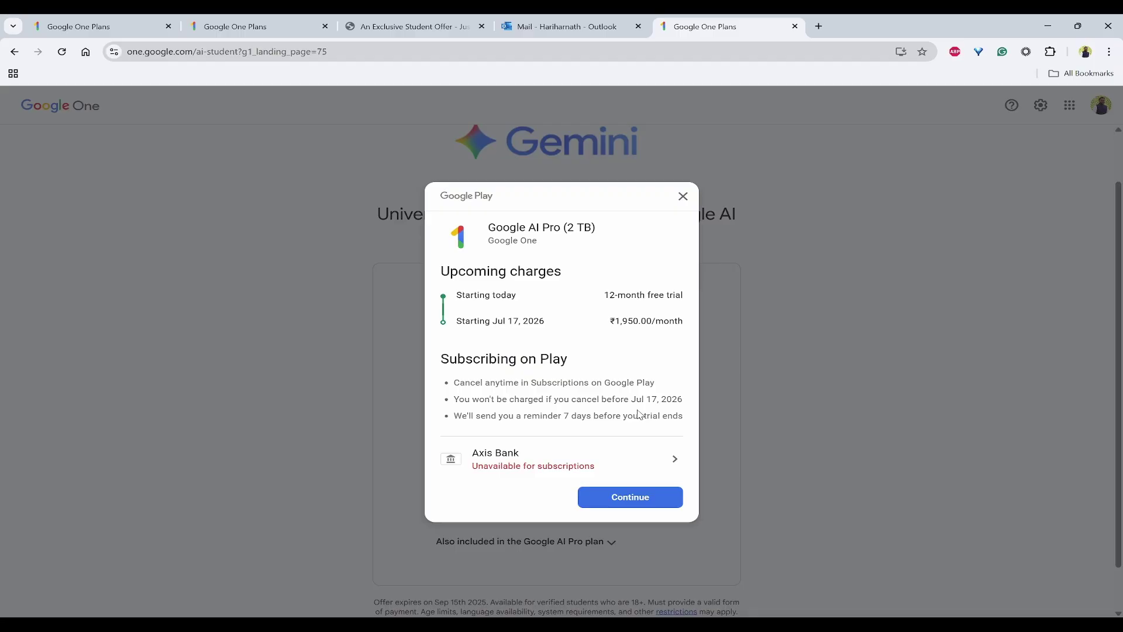
click(642, 497)
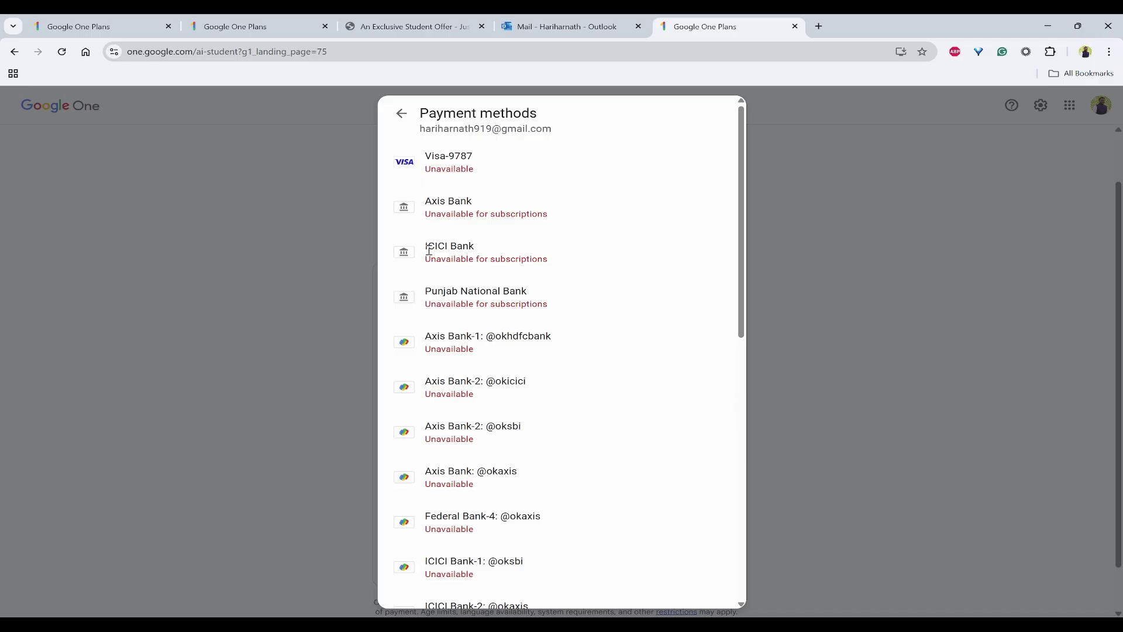
scroll(497, 335, down, 4)
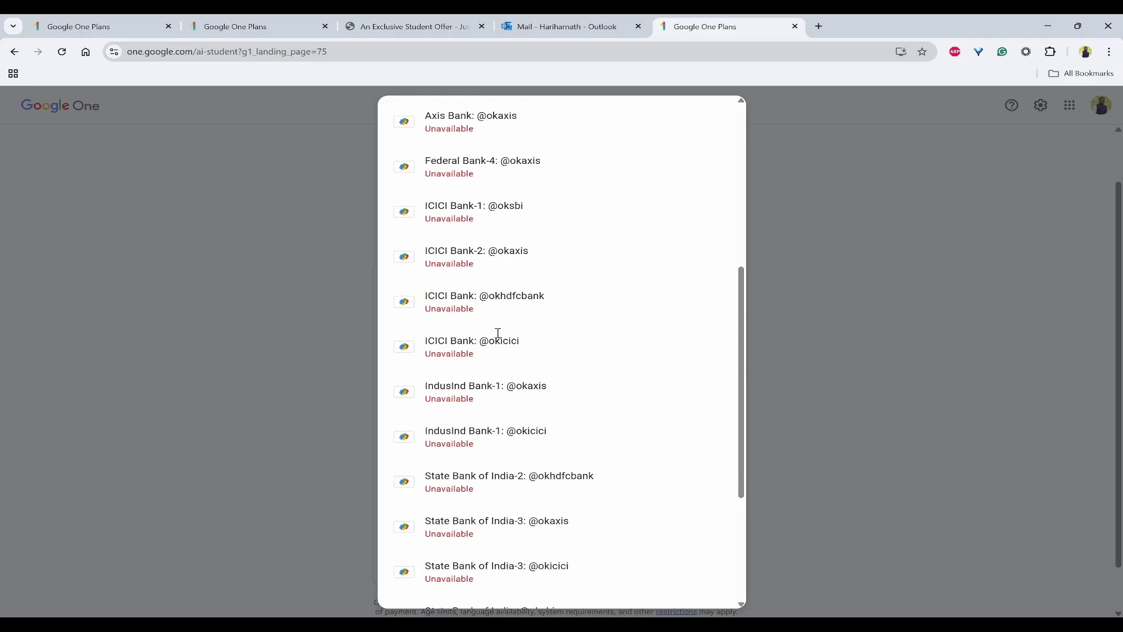
scroll(498, 334, down, 3)
Add and save a new card, then select Visa-1212 as the payment method.
click(482, 452)
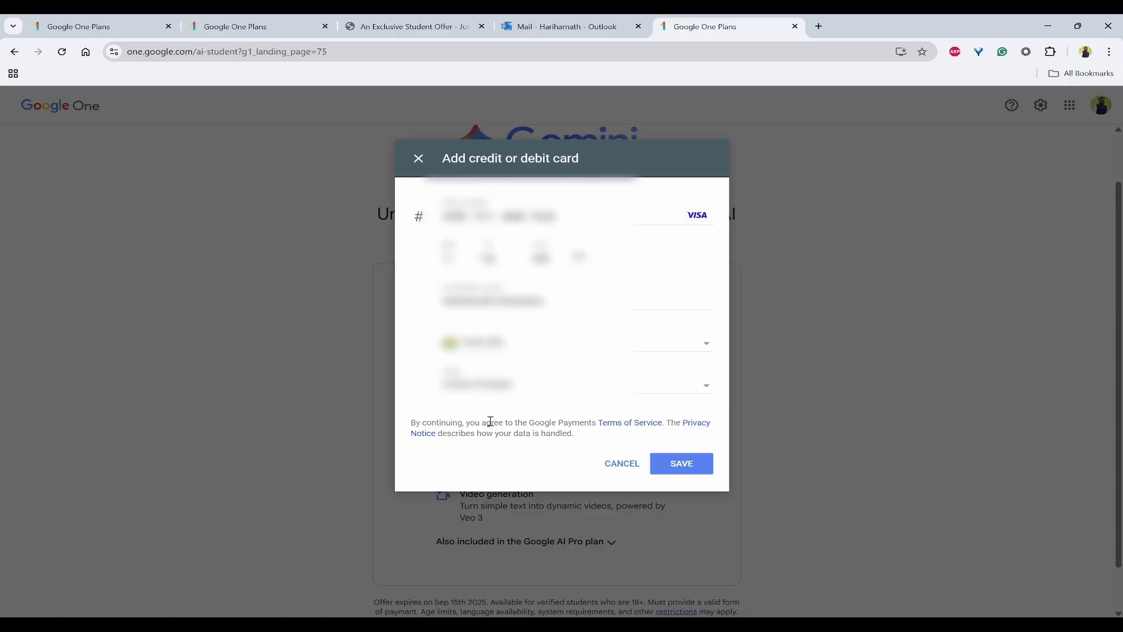
click(685, 465)
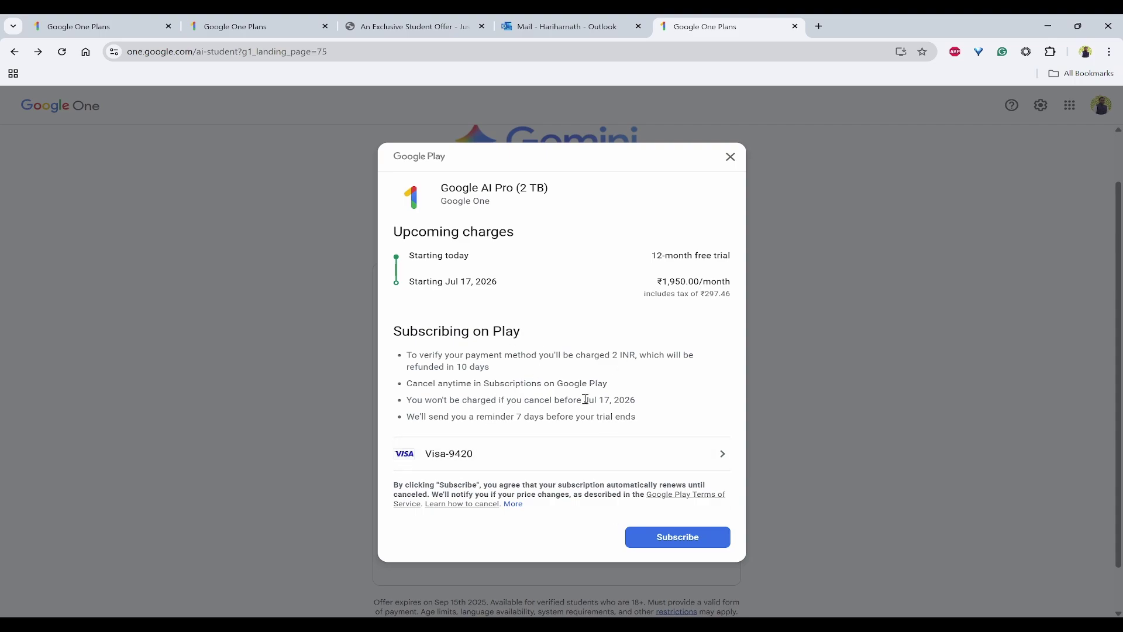
scroll(526, 332, down, 4)
scroll(530, 334, down, 4)
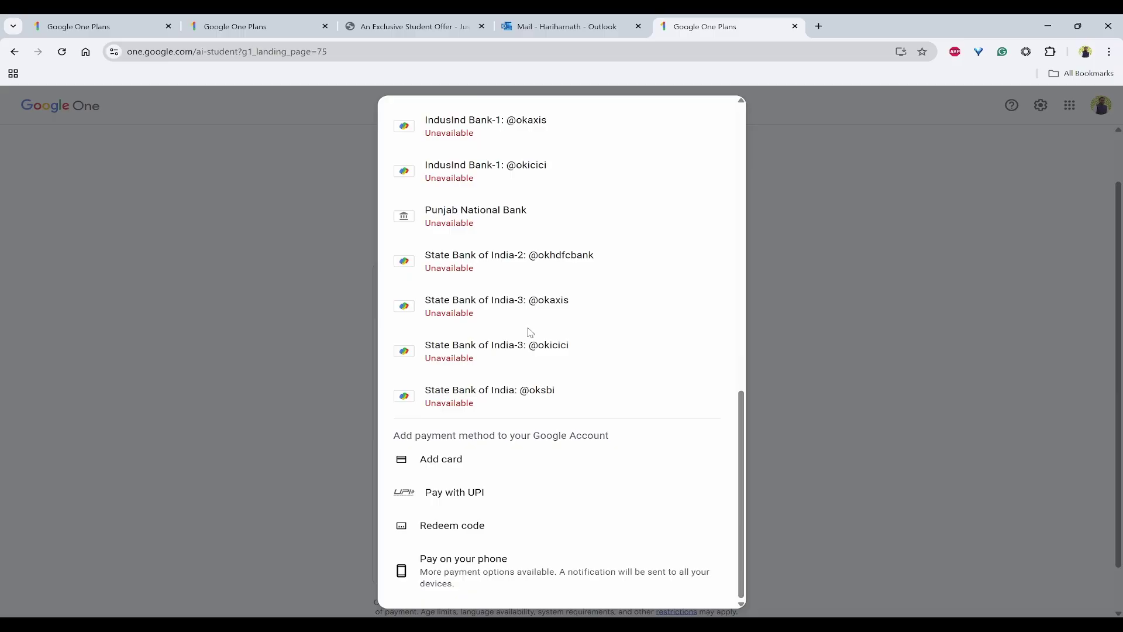
click(530, 463)
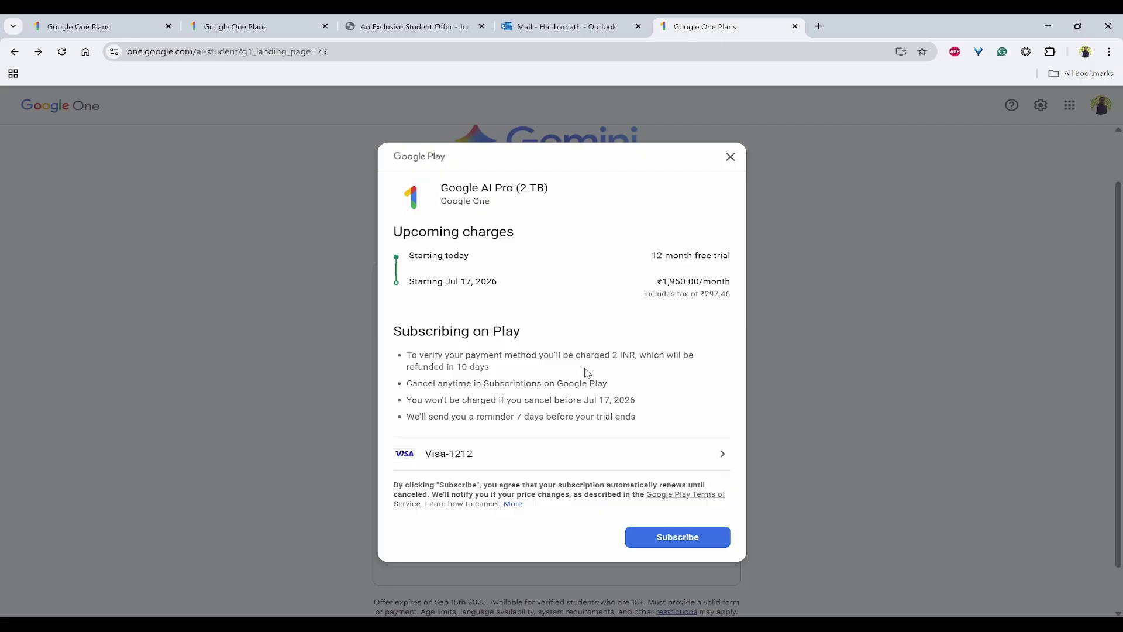
Note the 10-day refund period and switch the payment method to Visa-9420.
drag(446, 368, 546, 375)
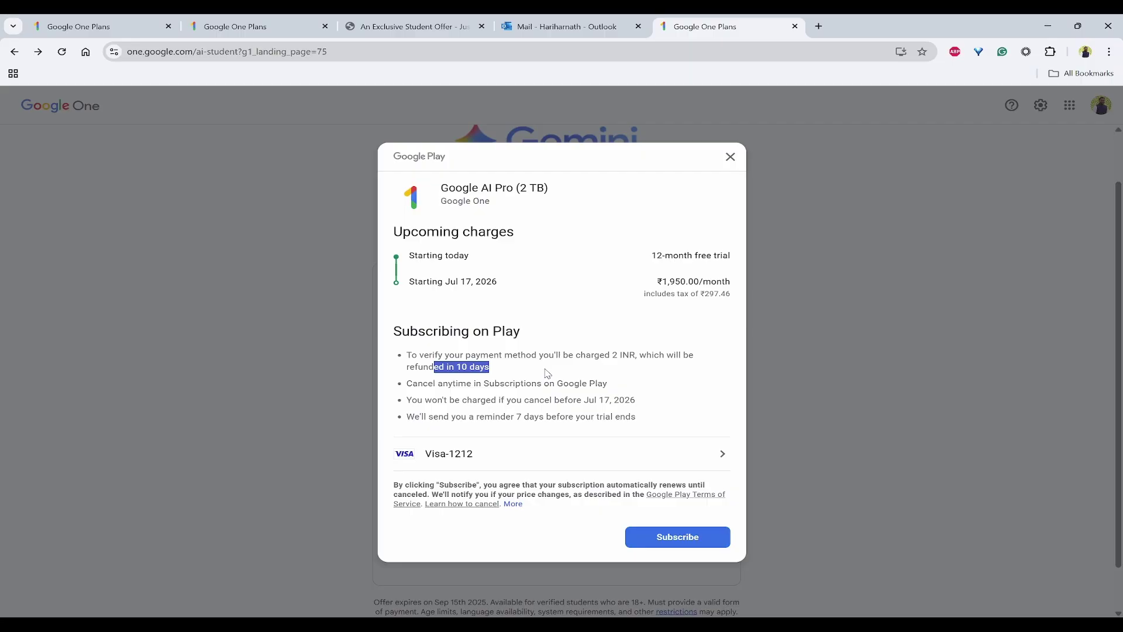
click(628, 370)
click(634, 467)
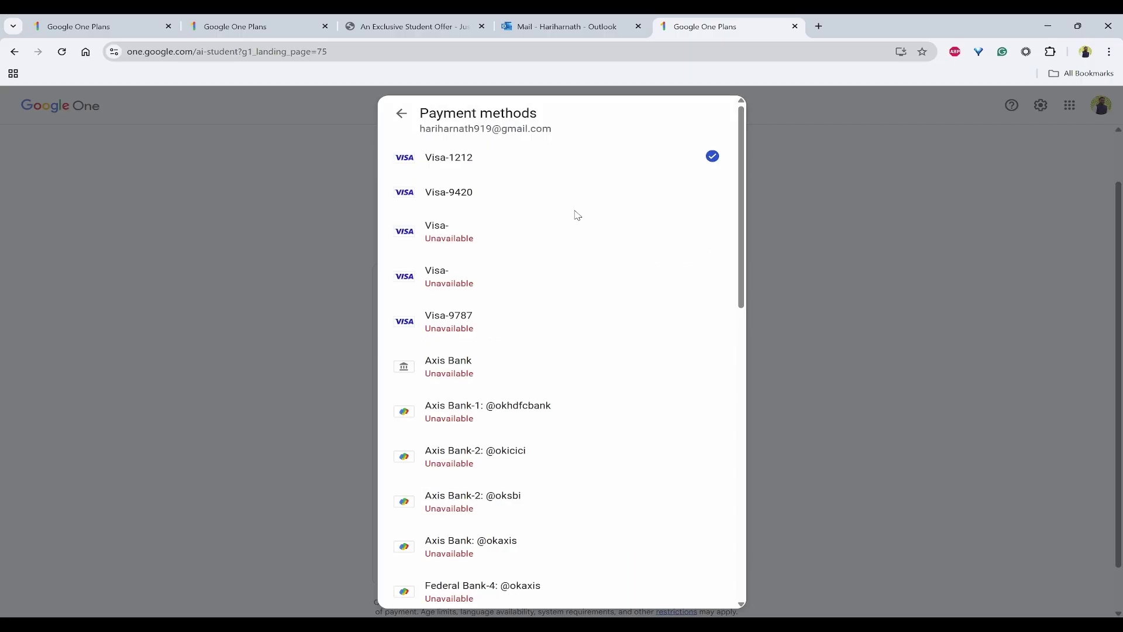
click(512, 193)
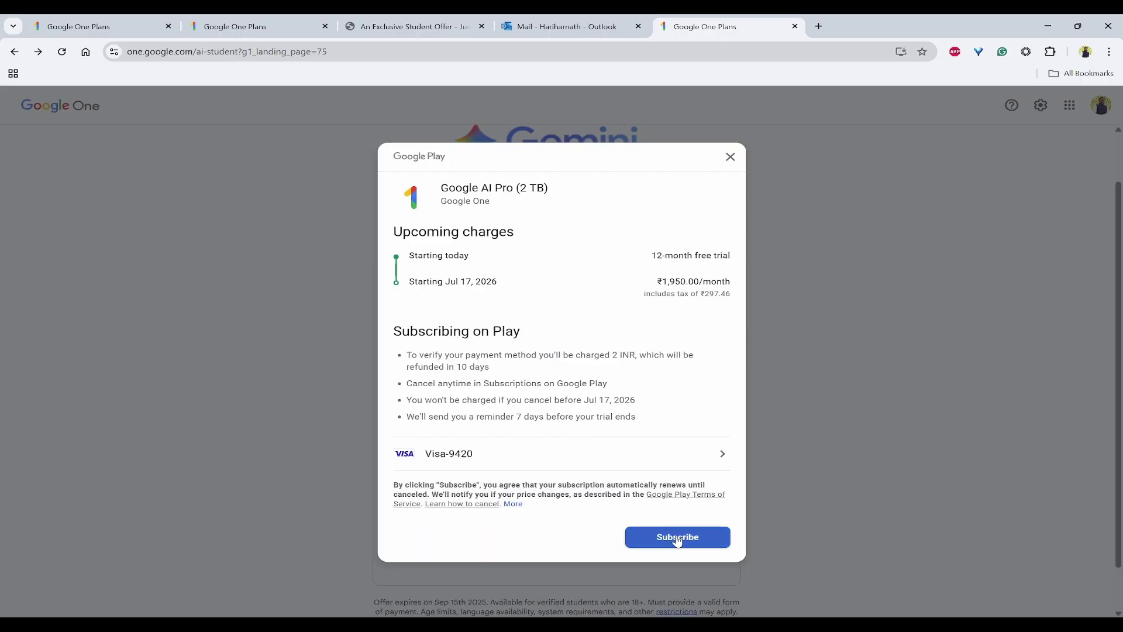
Subscribe, save the card, verify its CVV and confirm the bank's OTP payment.
click(677, 537)
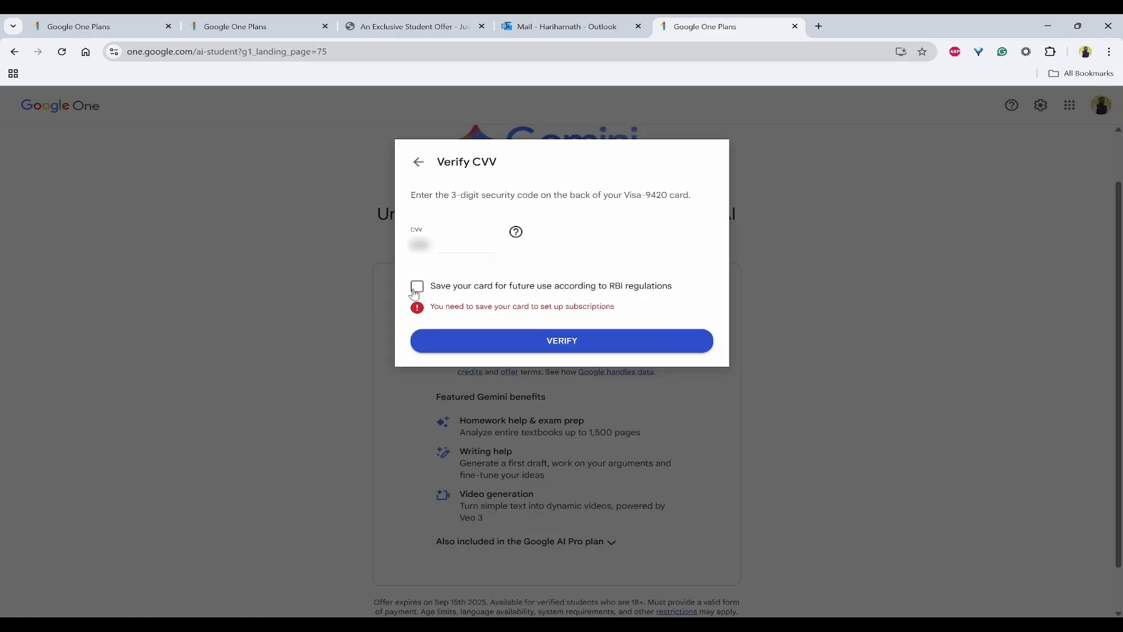
click(416, 287)
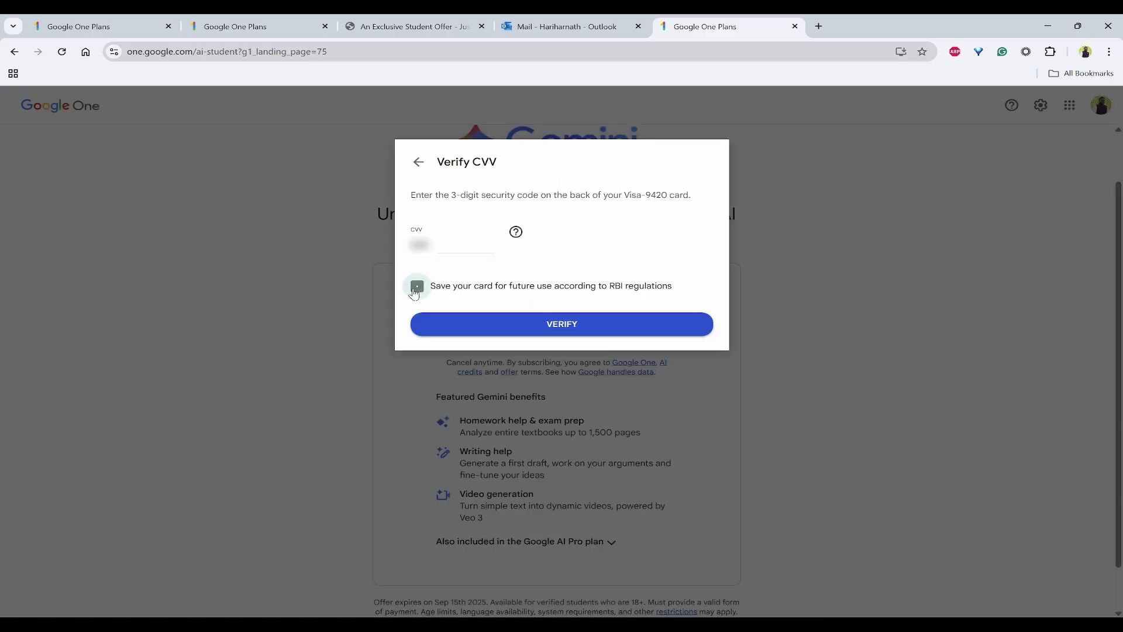
click(571, 326)
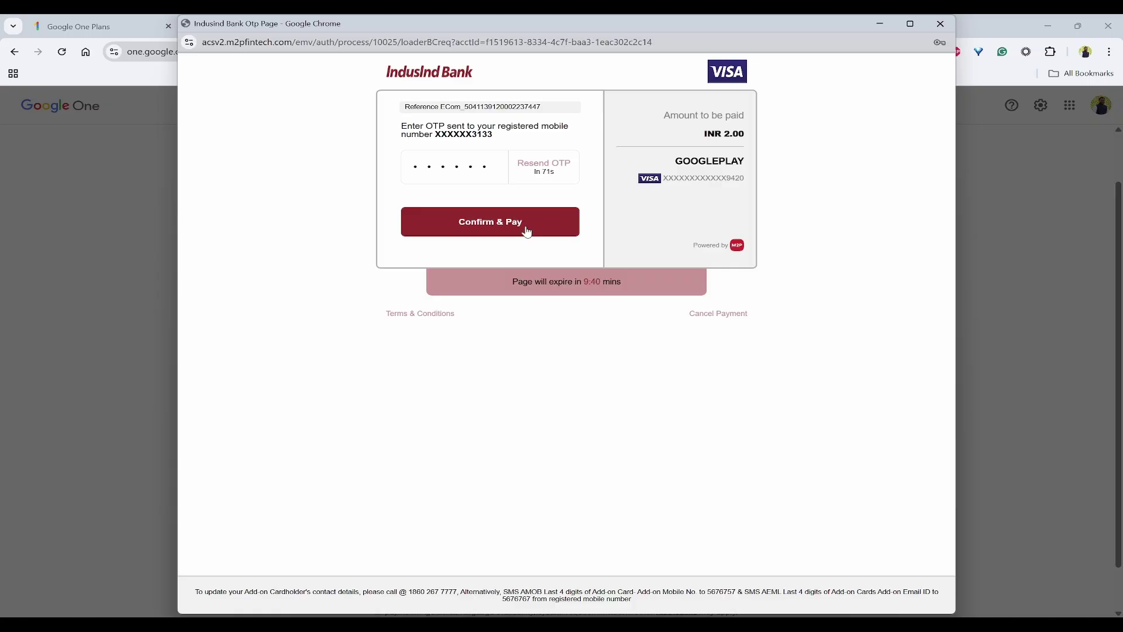
click(526, 230)
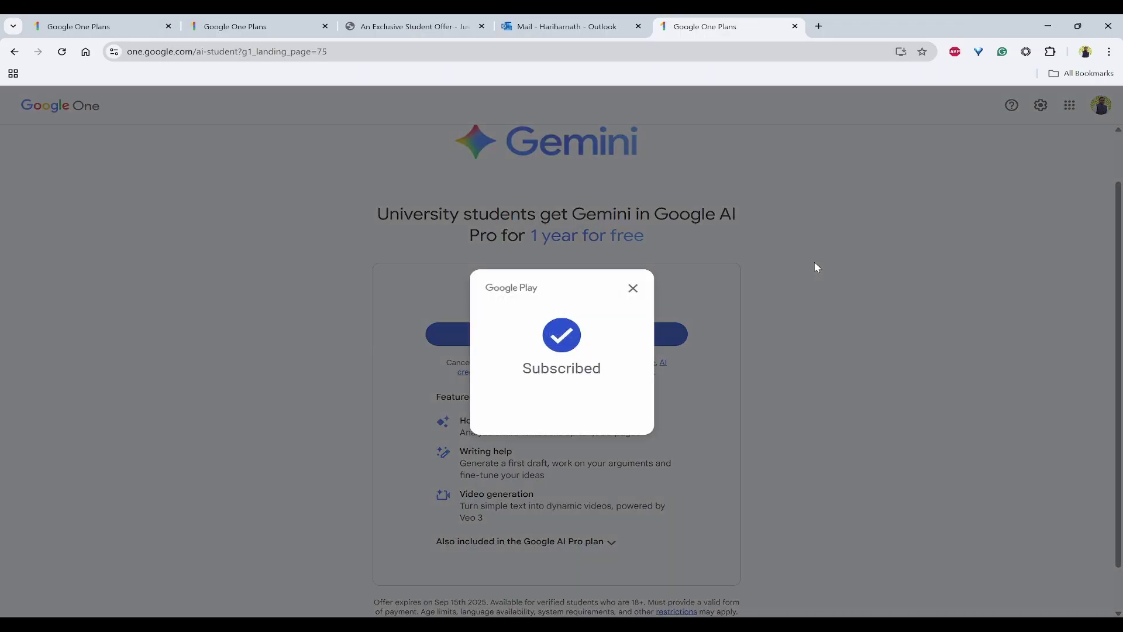
Check Gemini's AI Pro model list, then view storage showing 2 TB with 14.25 GB used.
double_click(567, 372)
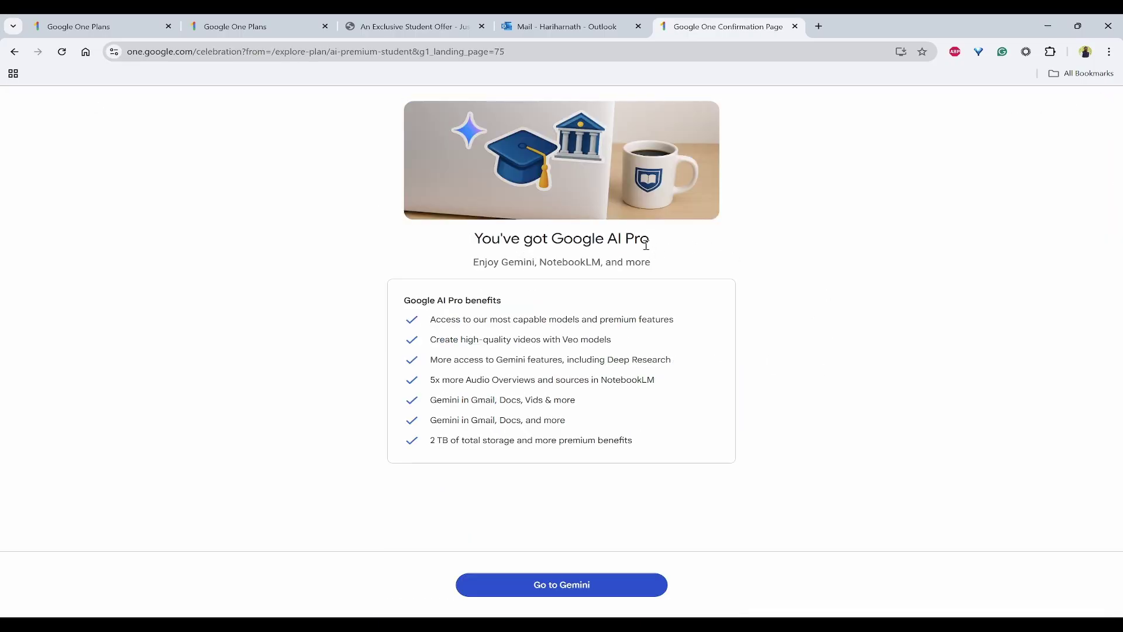
drag(648, 244, 464, 246)
click(464, 246)
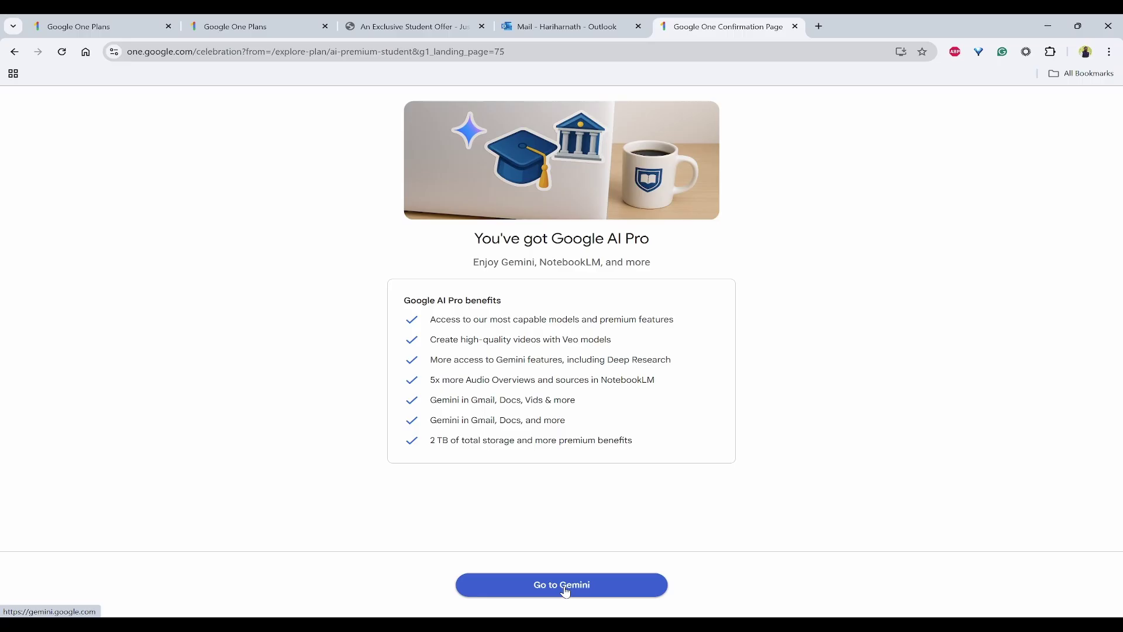
click(564, 586)
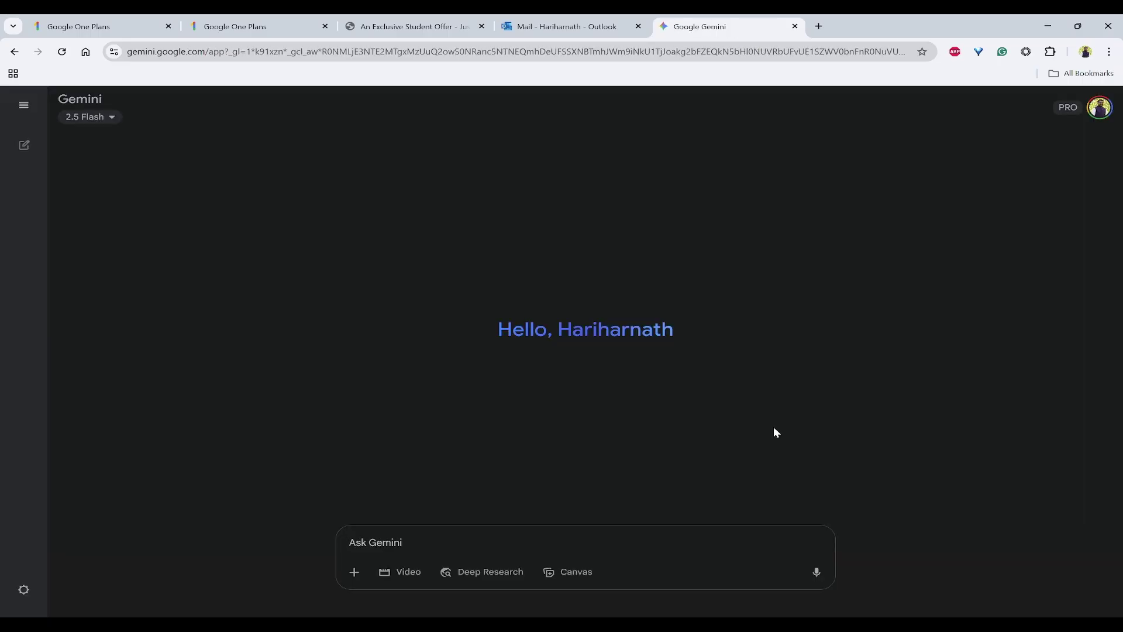
click(93, 120)
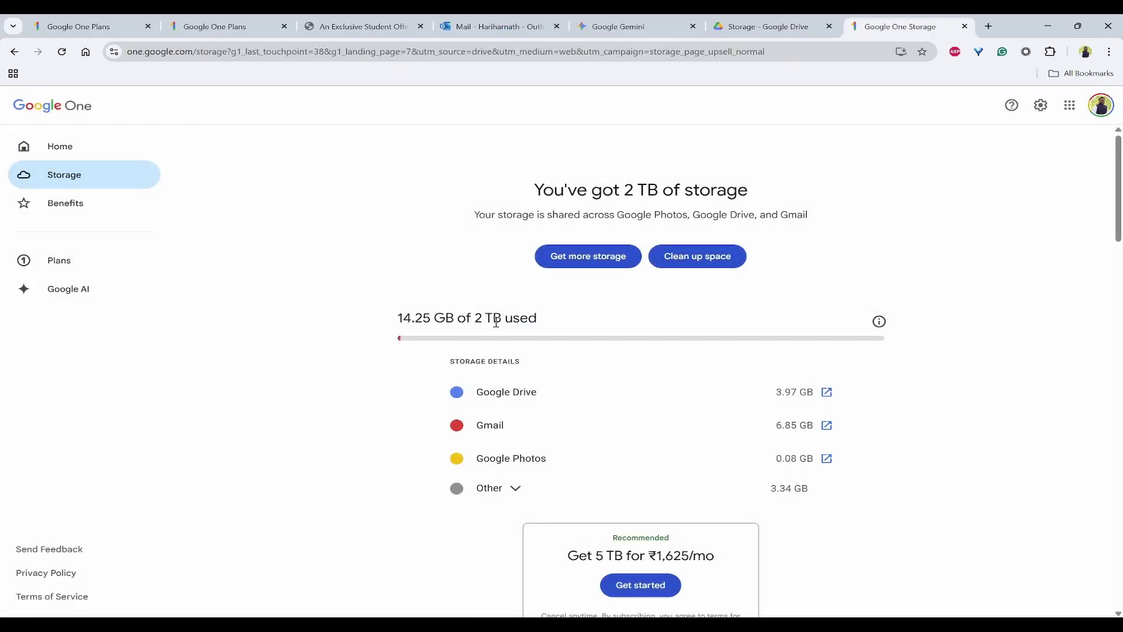
drag(552, 323, 388, 321)
click(612, 310)
Open Google Calendar and start a new event titled Cancel Google AI Pro.
click(1070, 106)
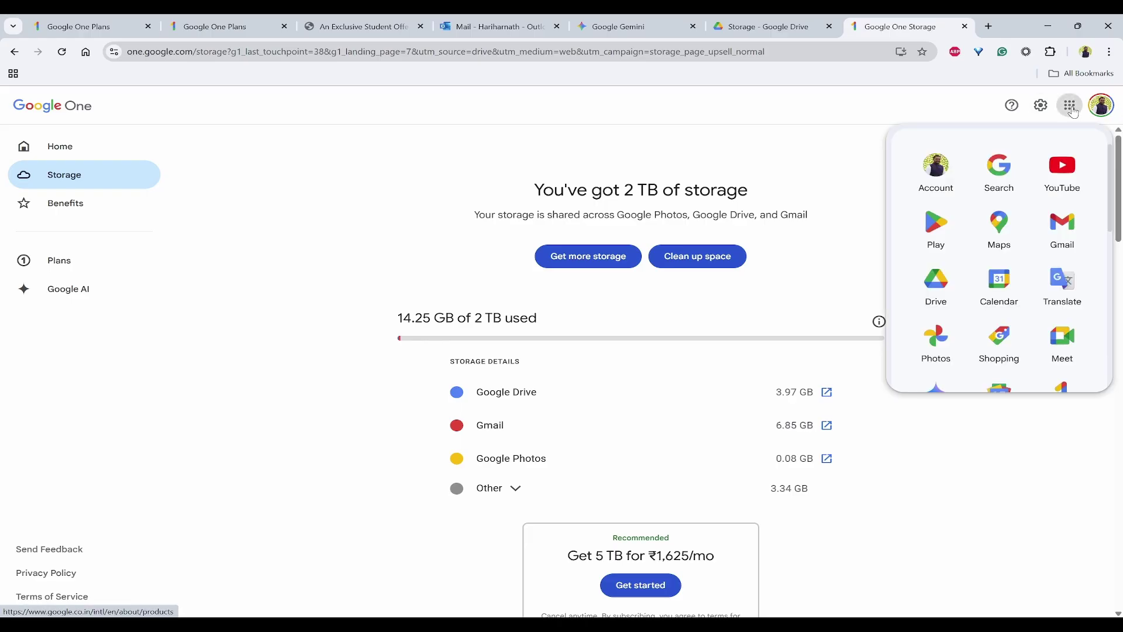
click(998, 290)
click(81, 149)
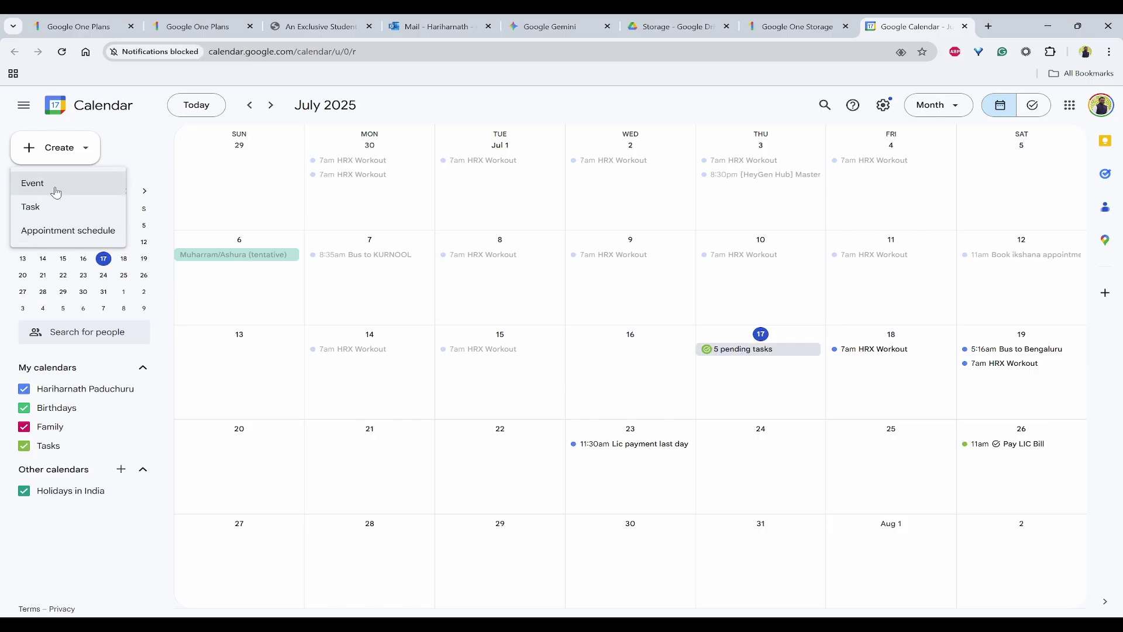
click(33, 184)
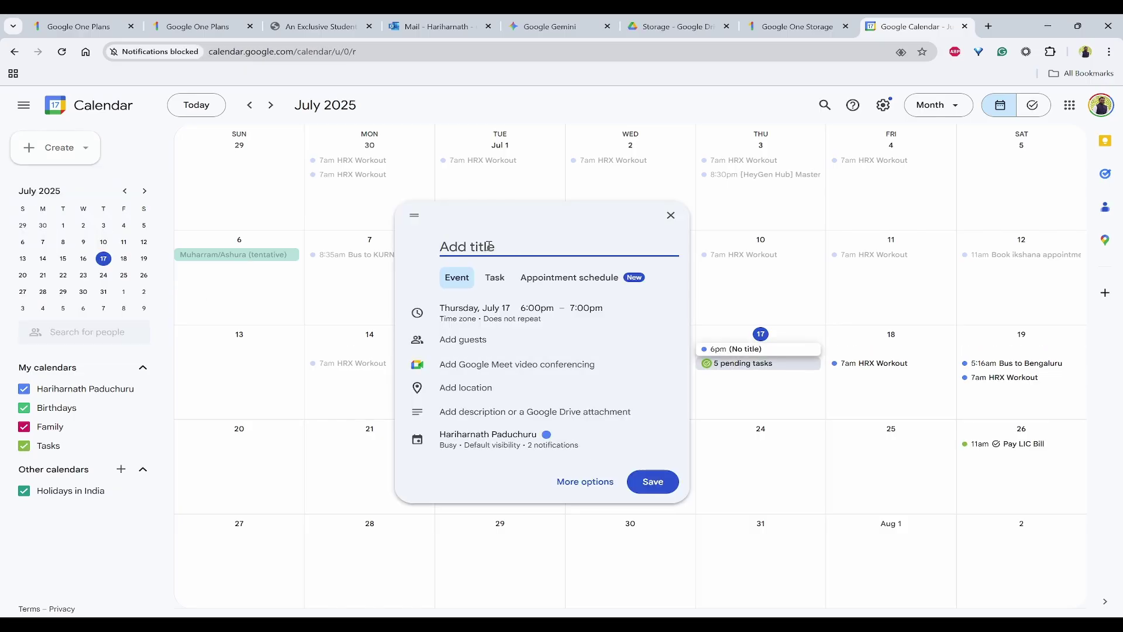
text(Ca)
text(ncel Go)
text(gle)
key(BackSpace)
key(BackSpace)
key(BackSpace)
text(o)
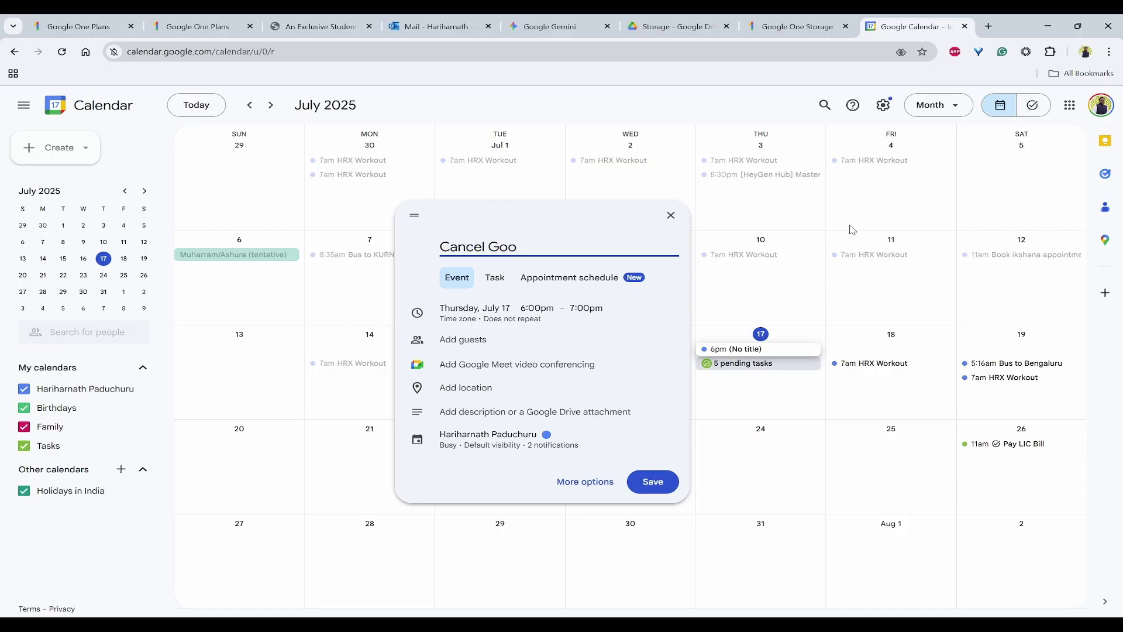
text(gle AI Pro)
Make the event all-day on July 3, 2026 and save it.
click(492, 309)
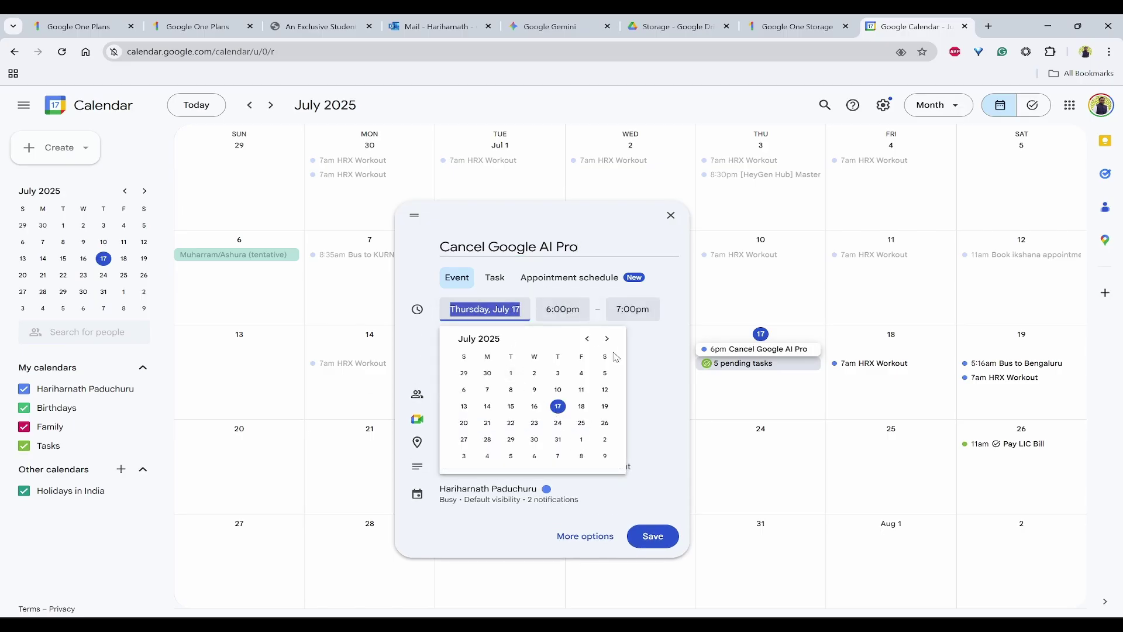
click(498, 348)
click(501, 309)
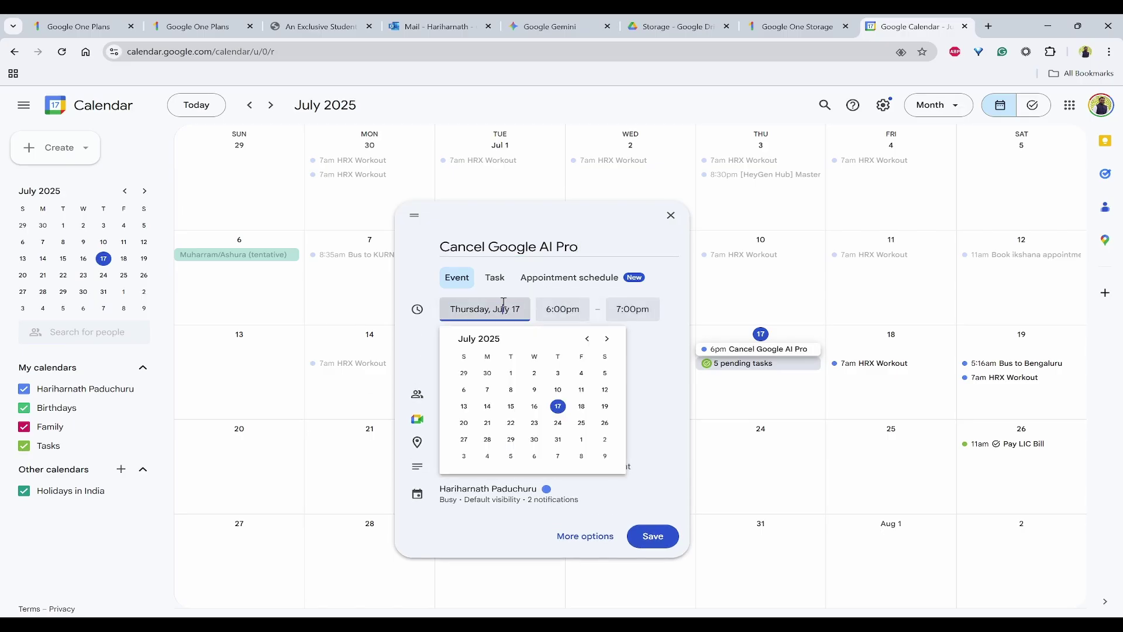
click(501, 339)
click(494, 309)
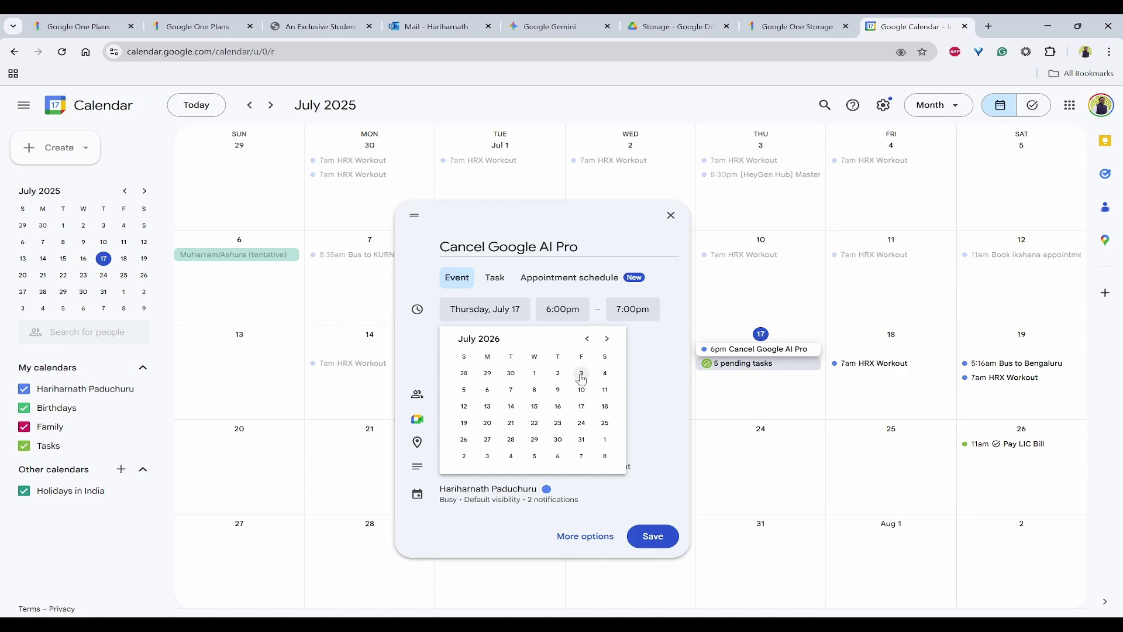
click(580, 375)
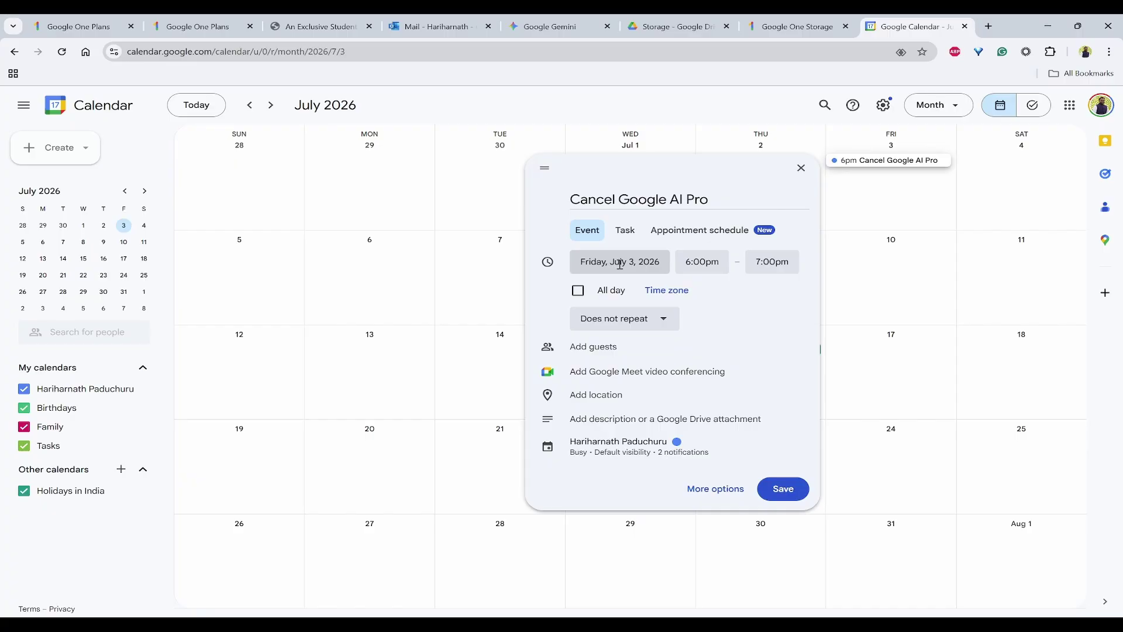
click(709, 261)
scroll(737, 342, up, 1)
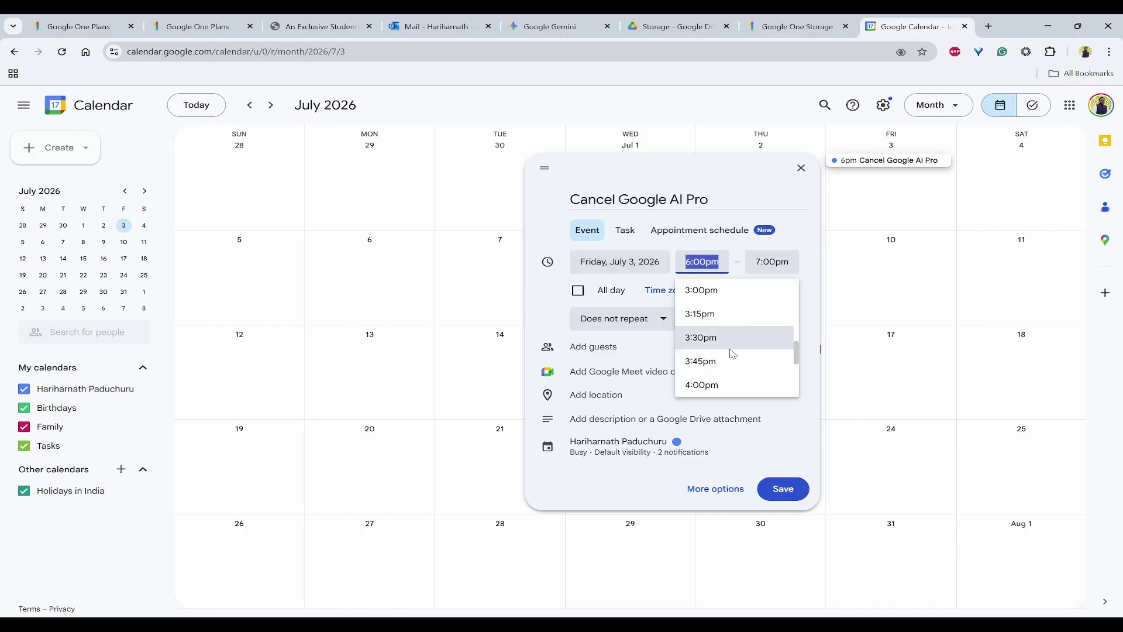
scroll(732, 354, up, 5)
scroll(732, 351, up, 1)
scroll(731, 352, up, 2)
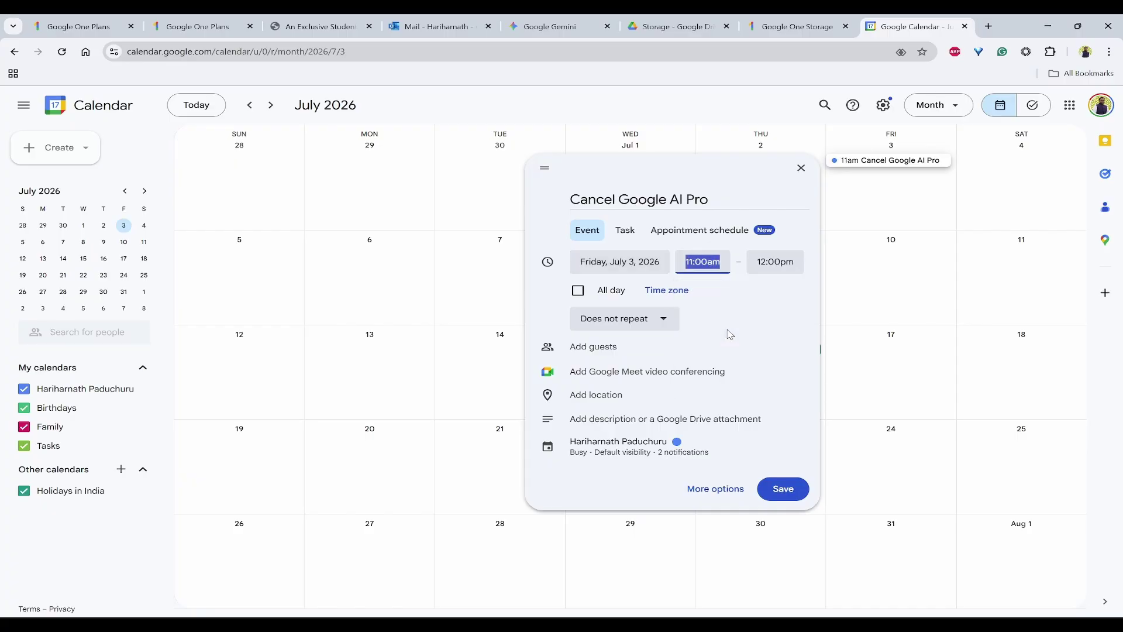
click(578, 293)
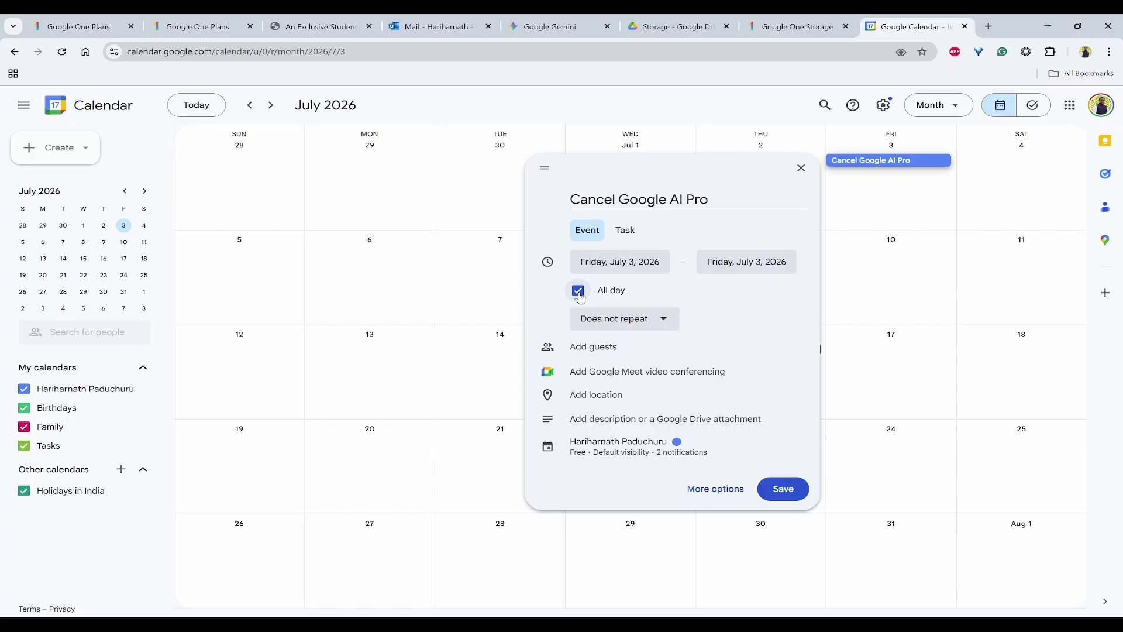
click(788, 496)
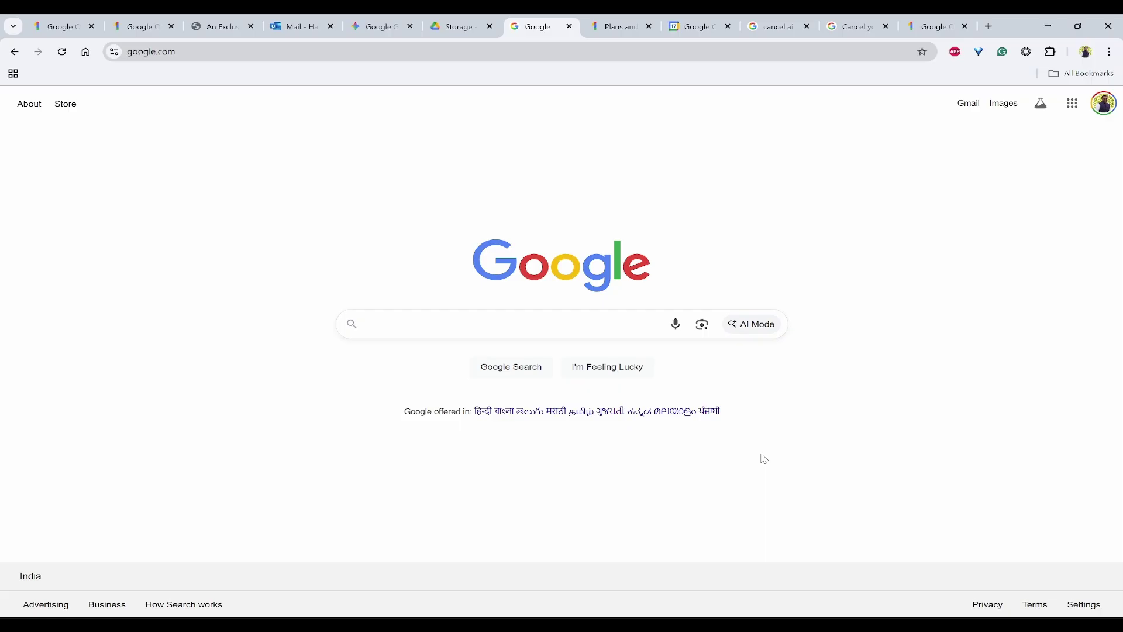
Open Google One and check the Google AI Pro (2 TB) plan's July 17 membership date.
click(1073, 105)
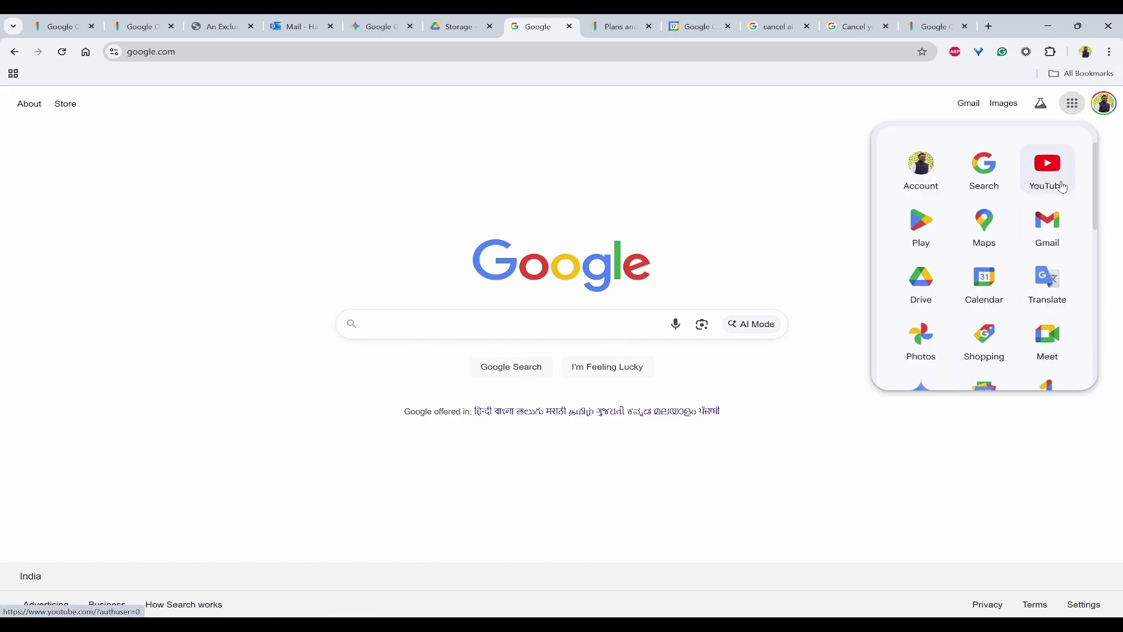
scroll(1053, 202, down, 2)
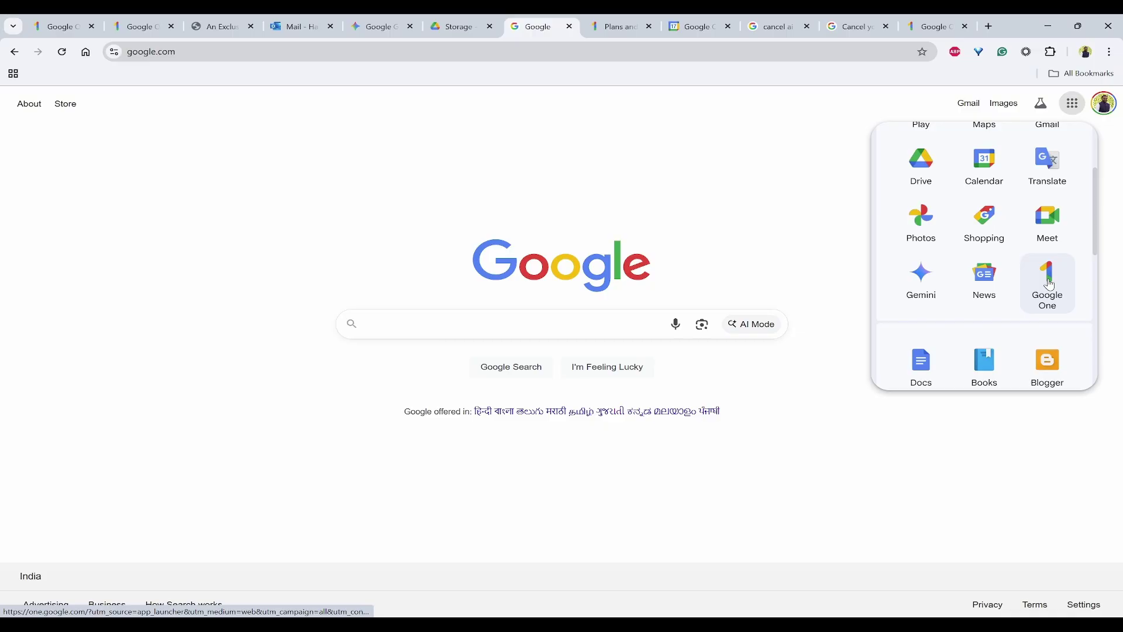
click(1049, 283)
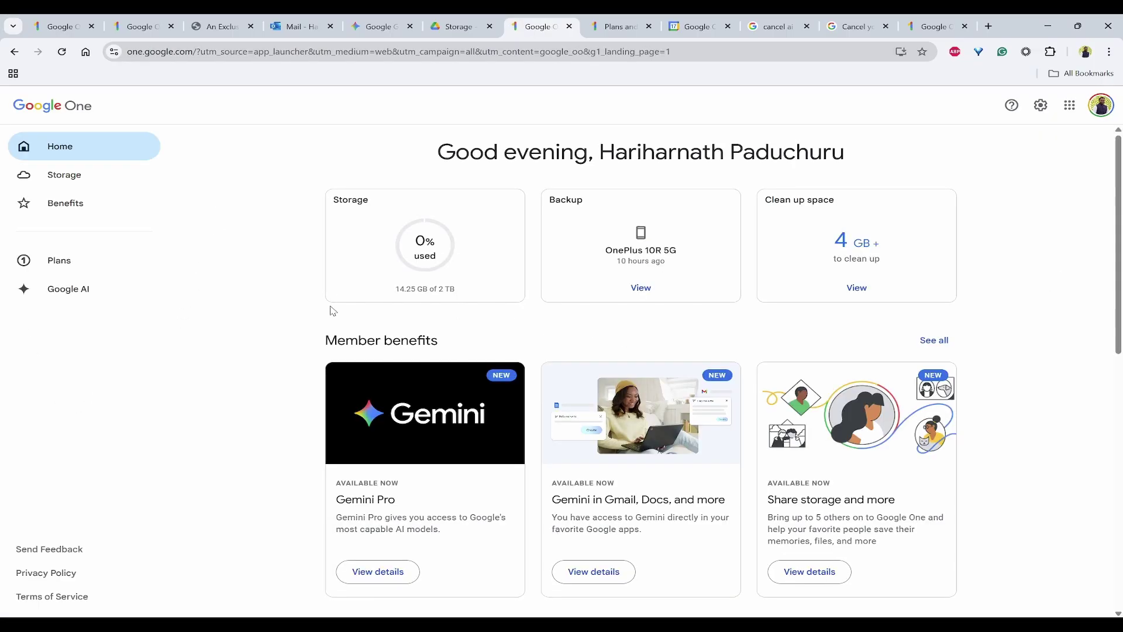
scroll(605, 304, down, 4)
scroll(606, 305, down, 1)
scroll(605, 298, down, 2)
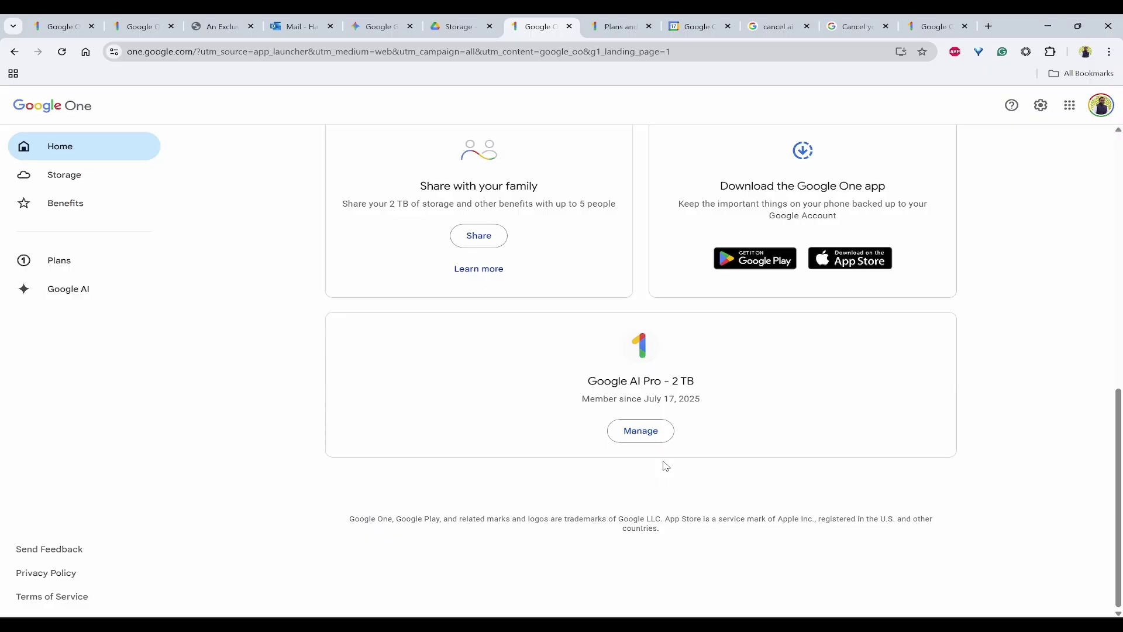
drag(557, 387, 744, 396)
click(745, 397)
drag(588, 384, 727, 407)
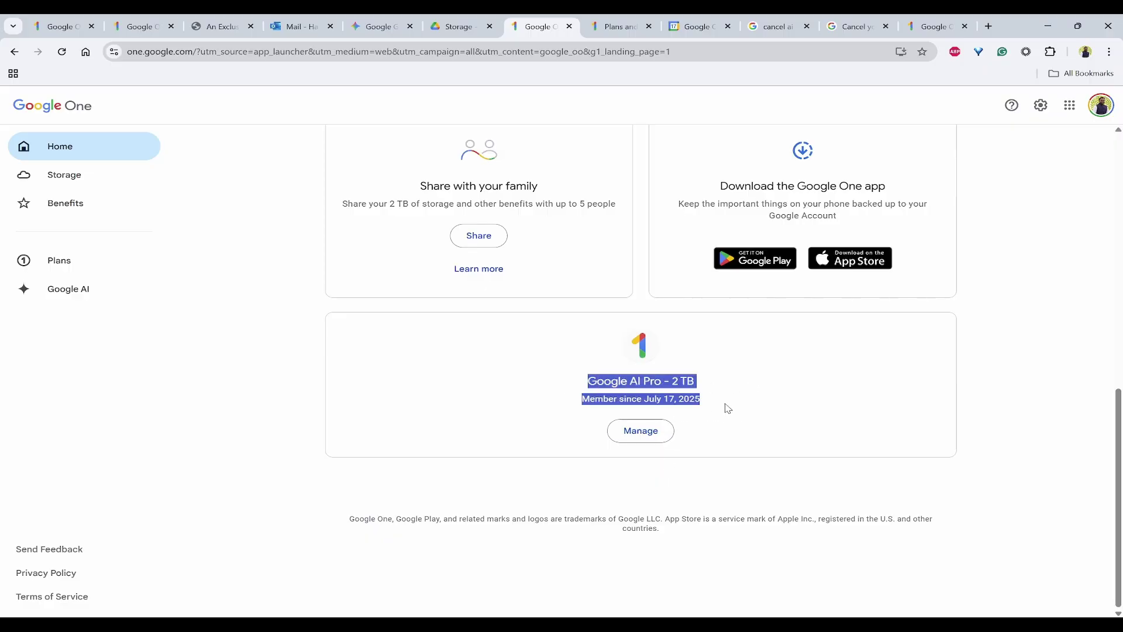
click(728, 407)
drag(633, 397, 749, 409)
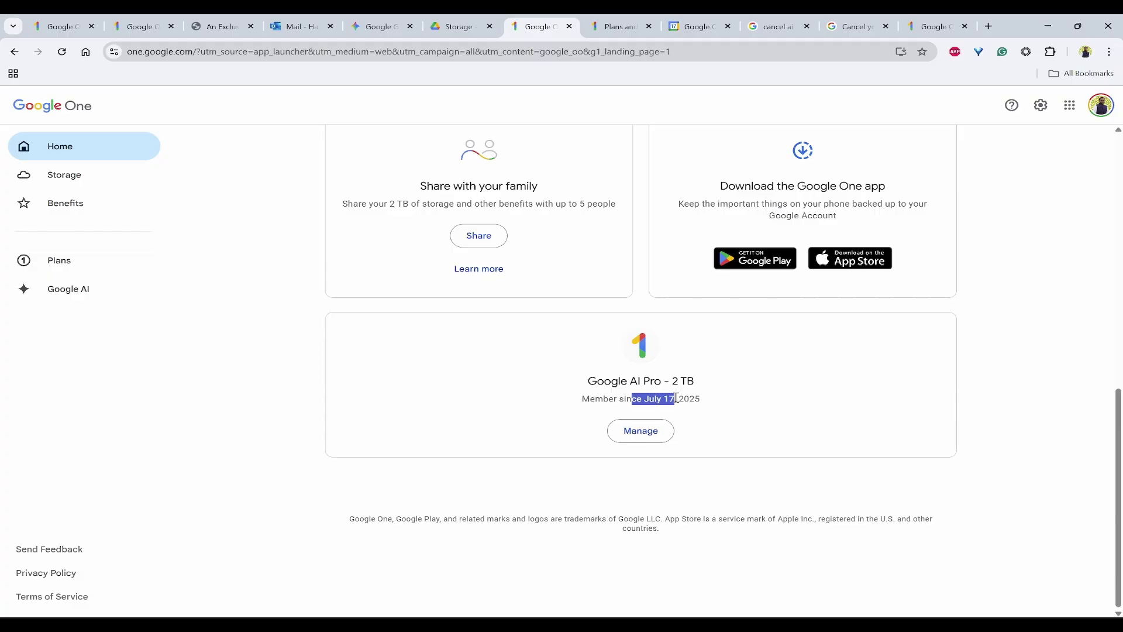
click(749, 410)
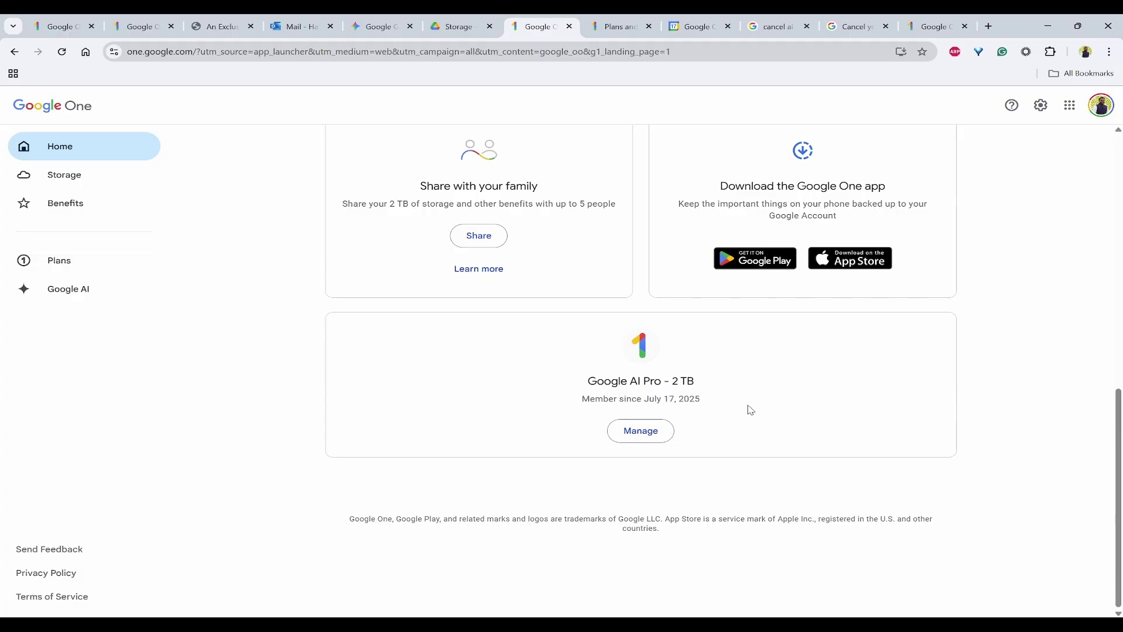
Manage the Google AI Pro plan, collapse Change membership plan and expand Cancel membership.
click(643, 434)
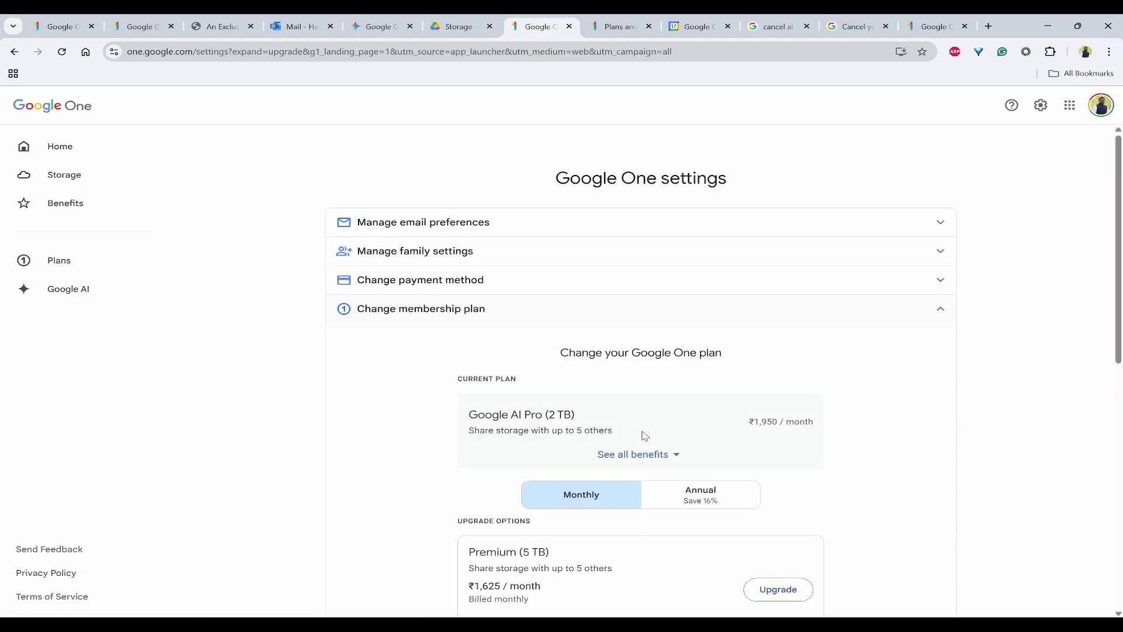
click(941, 310)
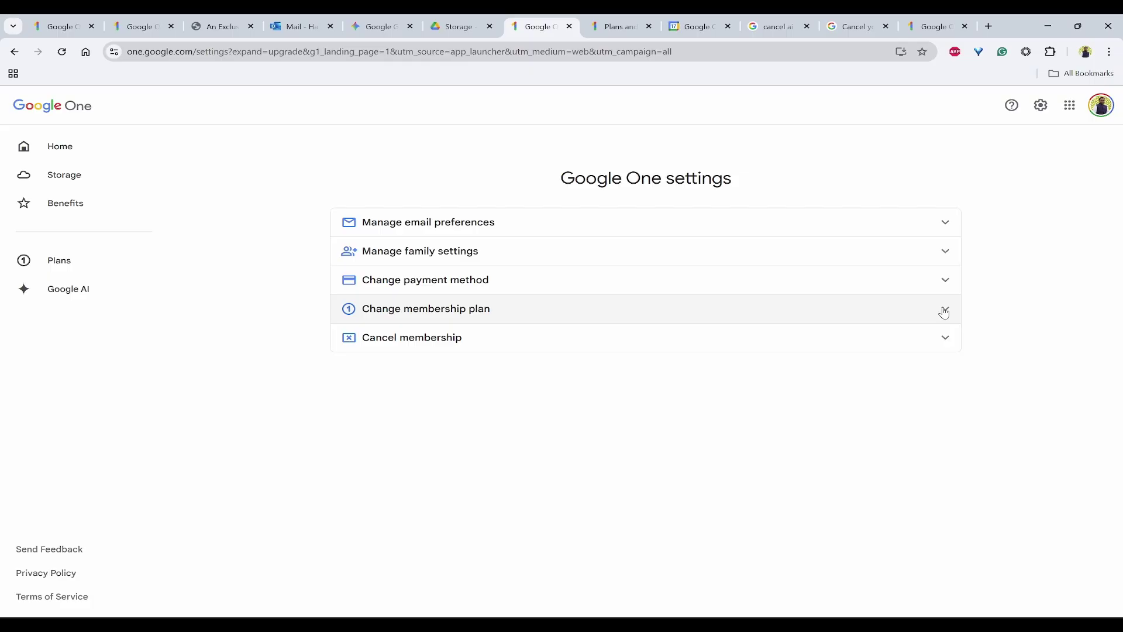
click(567, 345)
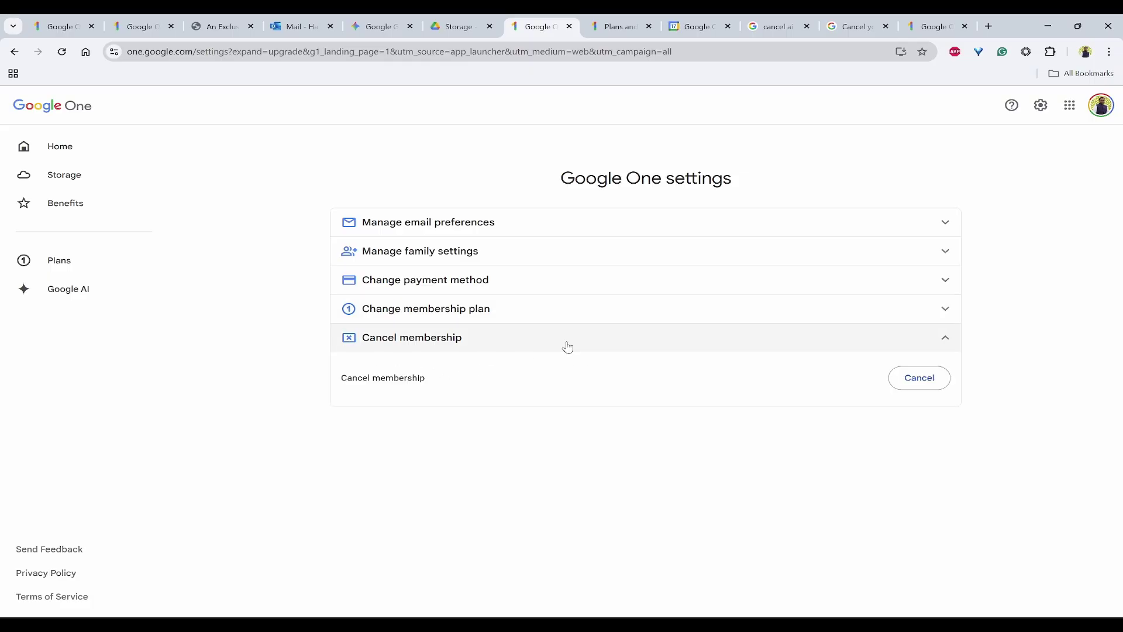